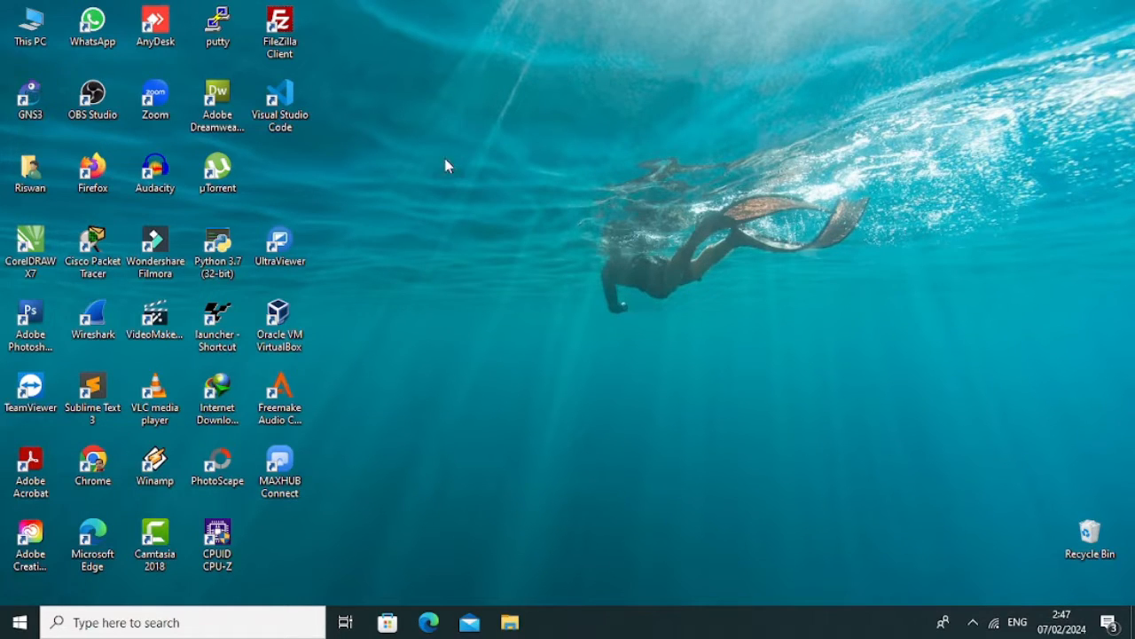
# Launch Chrome and load mikrotik.com by typing 'mik' in the address bar.
pyautogui.doubleClick(106, 477)
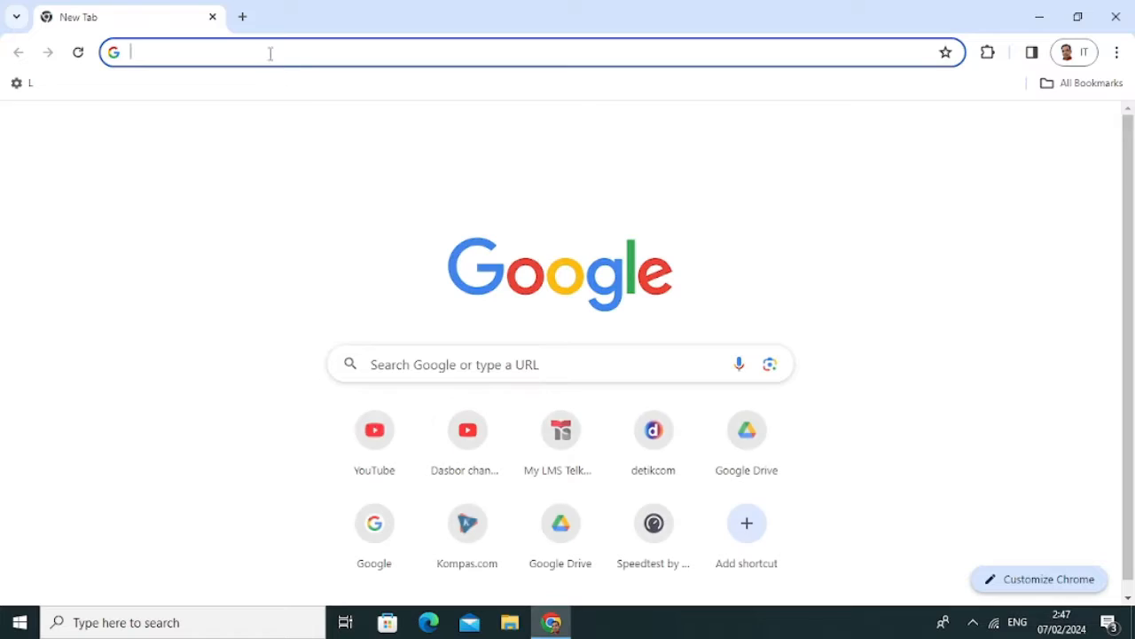
pyautogui.click(271, 50)
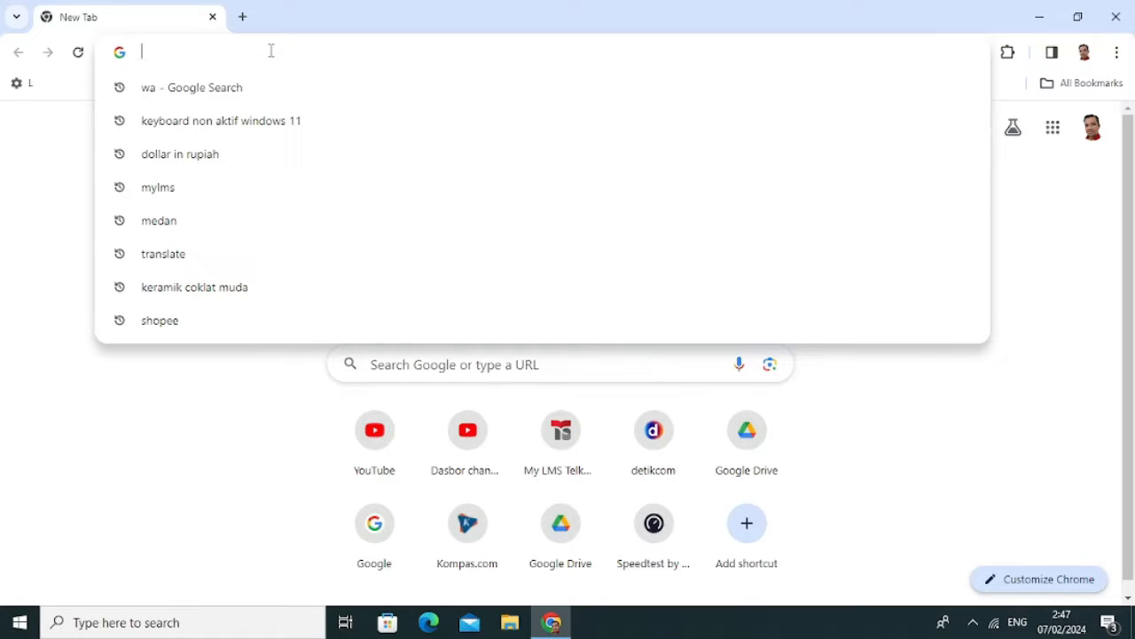
pyautogui.write('mik')
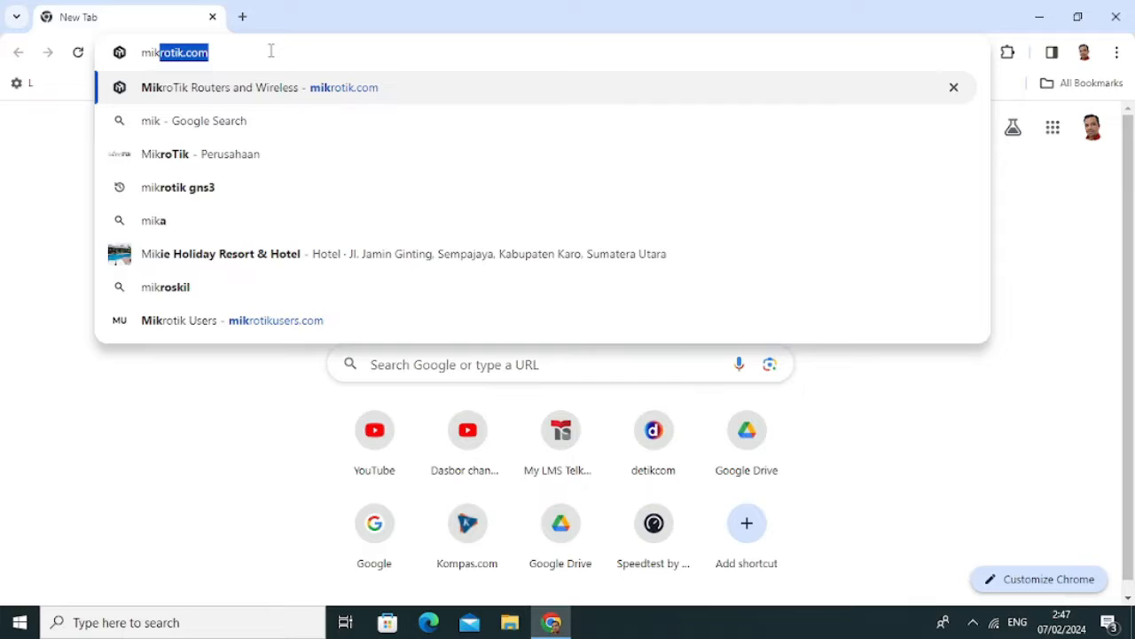
pyautogui.press('Right')
pyautogui.press('Return')
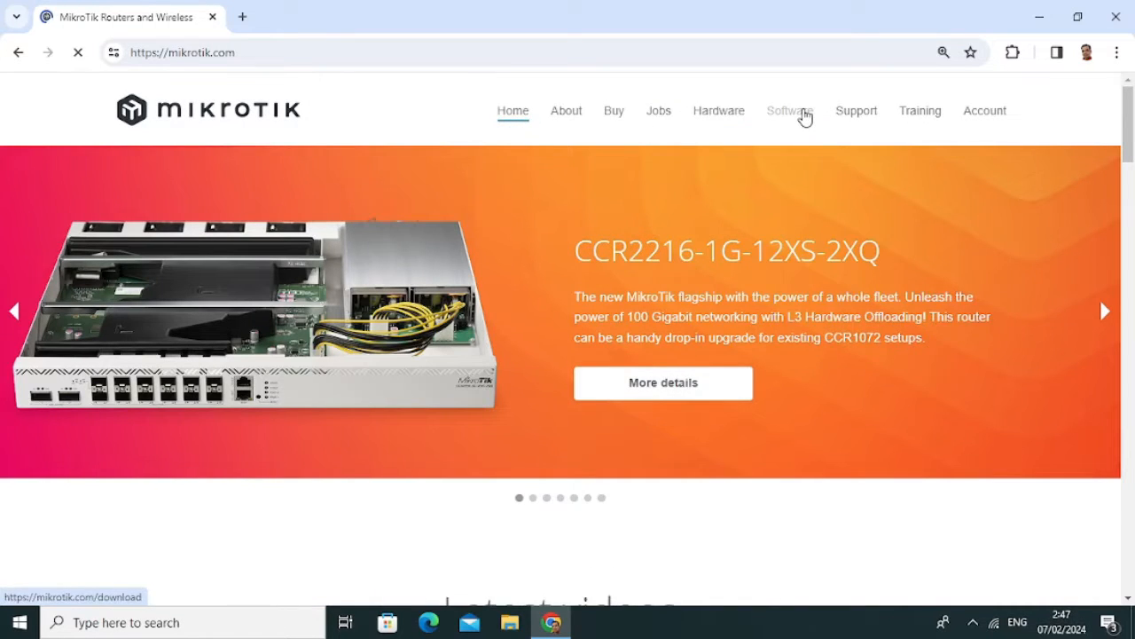
# Choose WinBox 3.40 (64-bit) from the WinBox versions on the Software page.
pyautogui.click(804, 116)
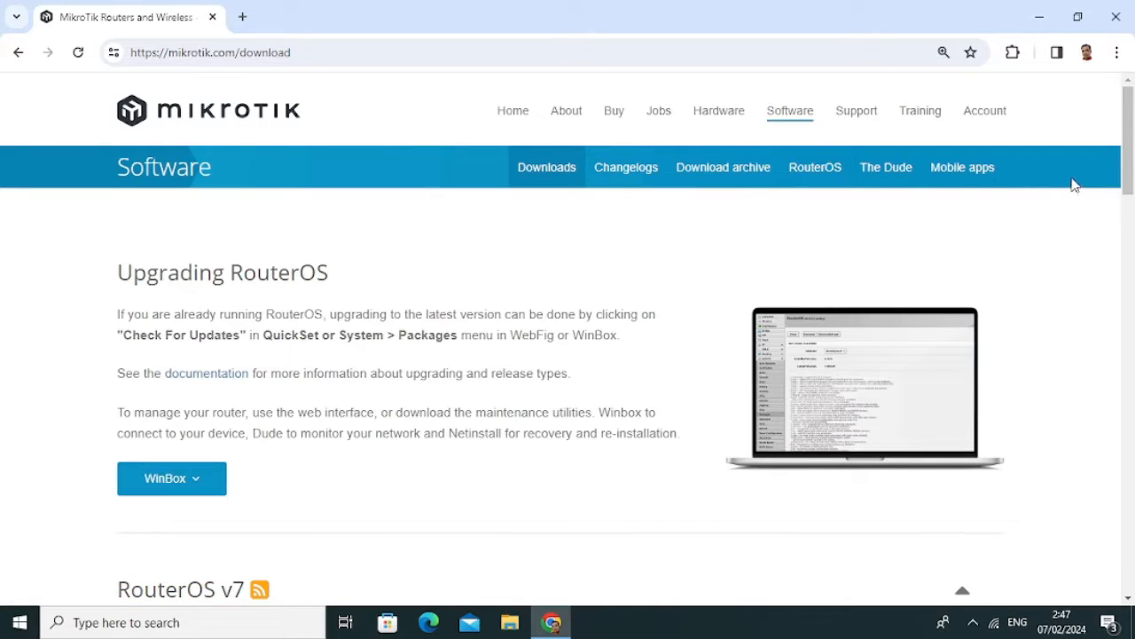
pyautogui.moveTo(1129, 165); pyautogui.dragTo(1129, 200)
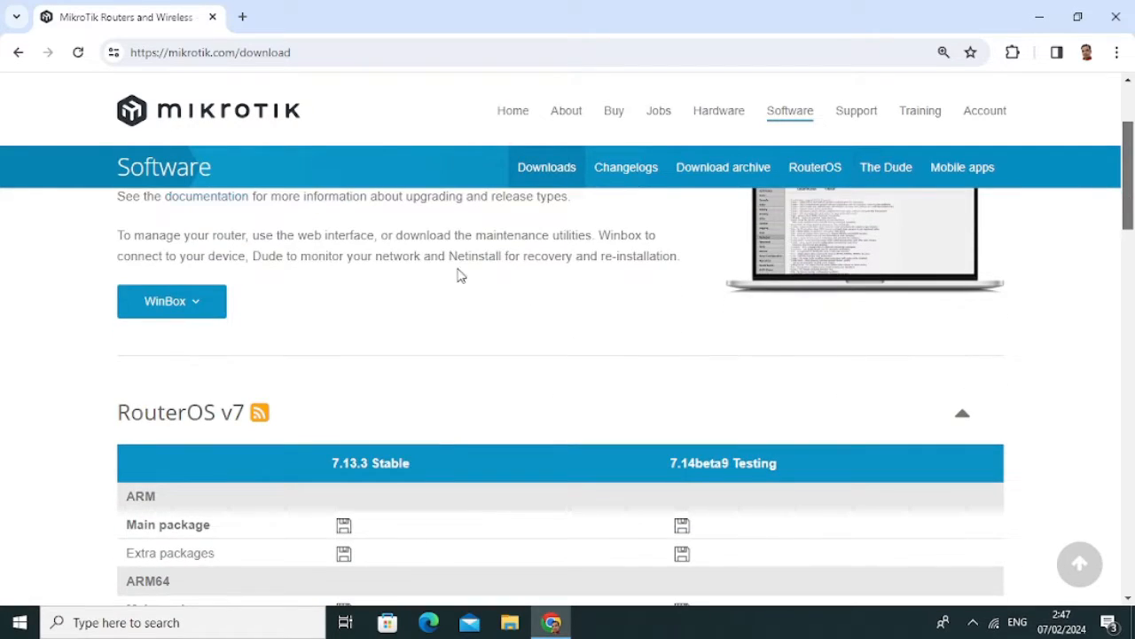
pyautogui.click(211, 308)
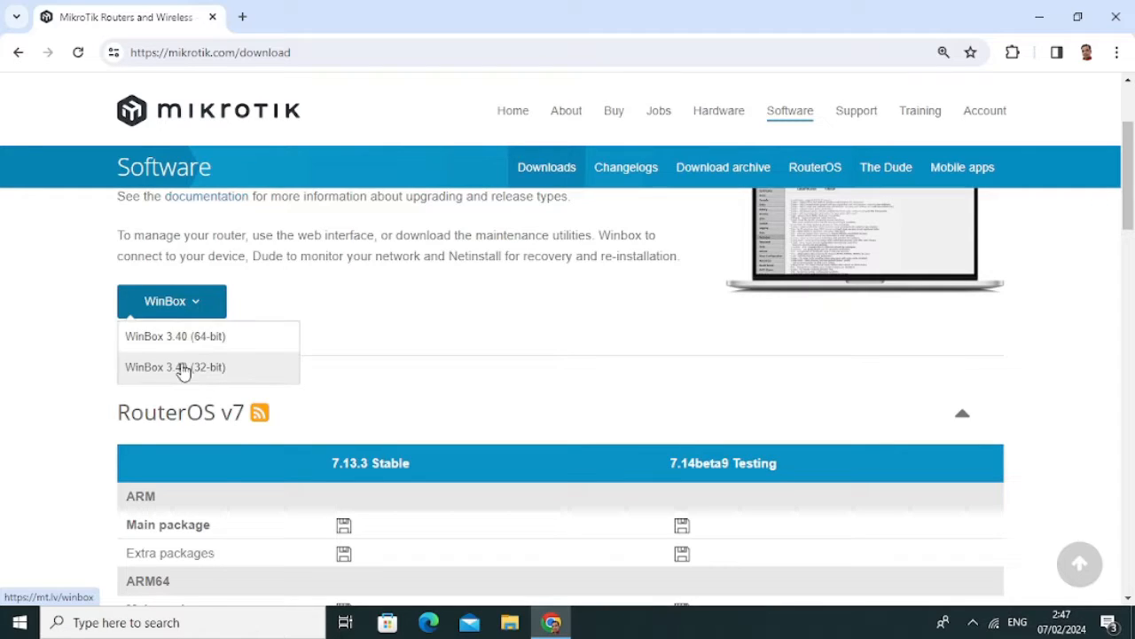
pyautogui.click(196, 342)
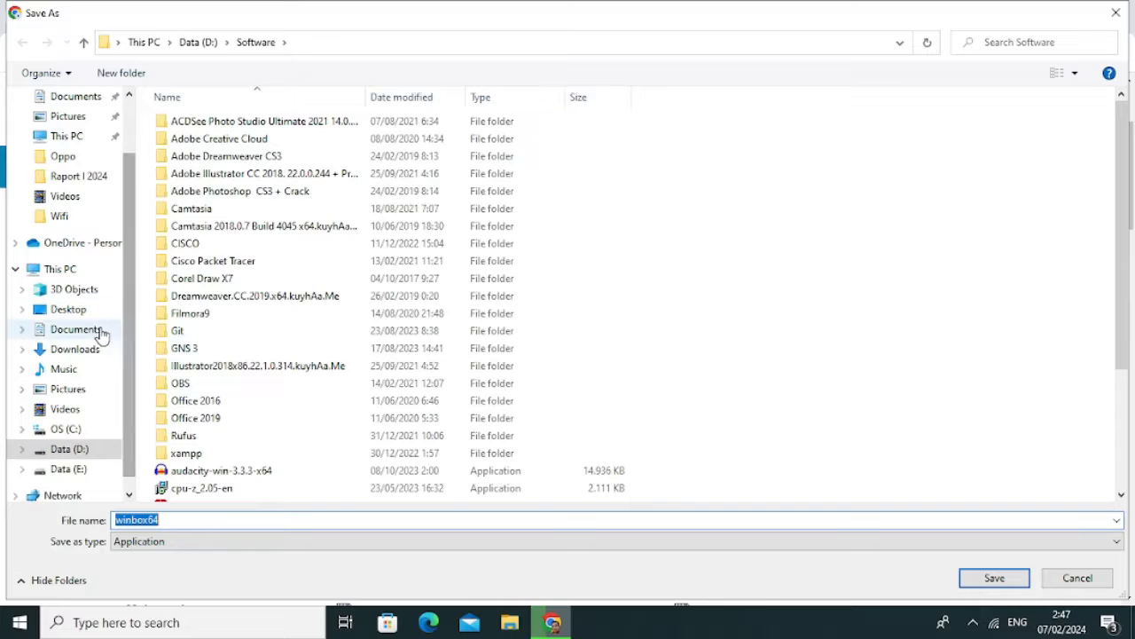
# Save winbox64 to the Desktop and minimize Chrome.
pyautogui.click(78, 310)
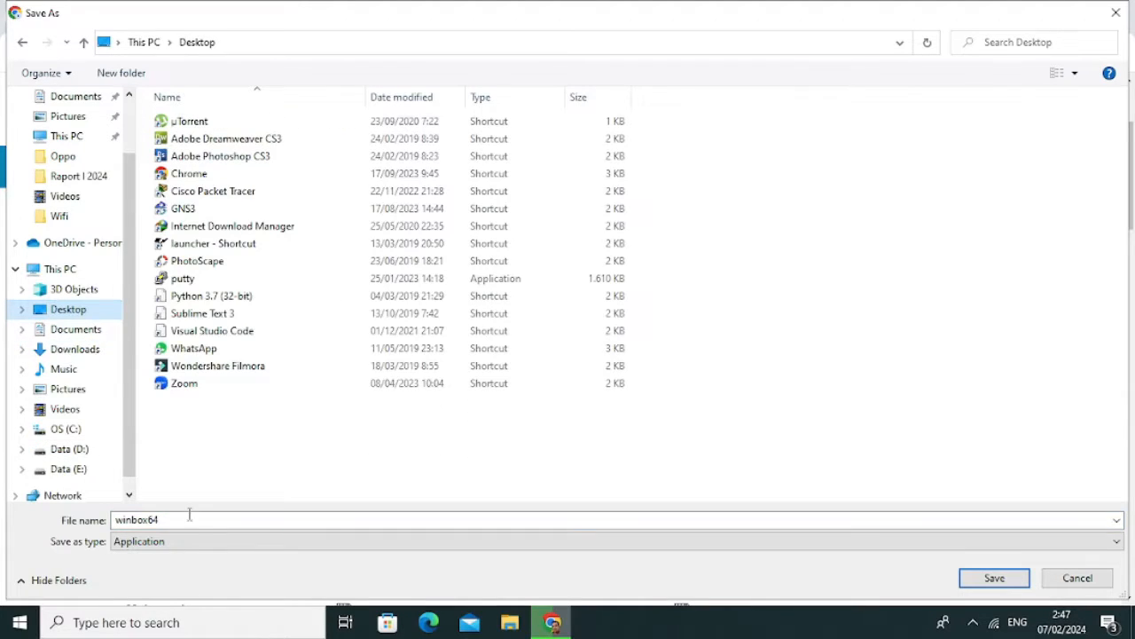
pyautogui.click(155, 519)
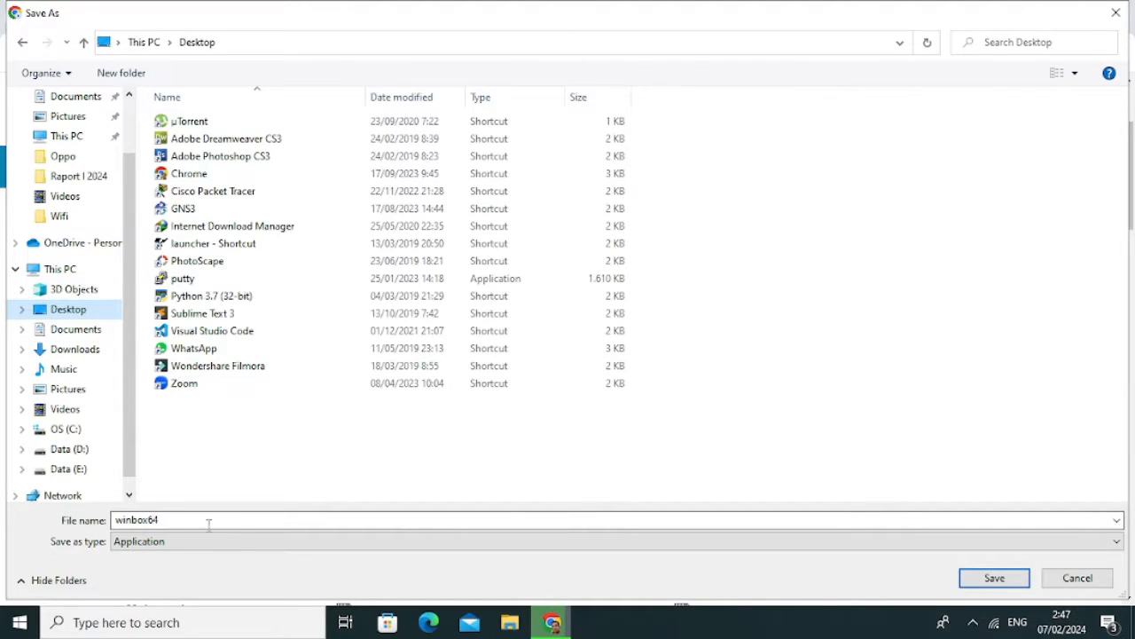
pyautogui.doubleClick(151, 519)
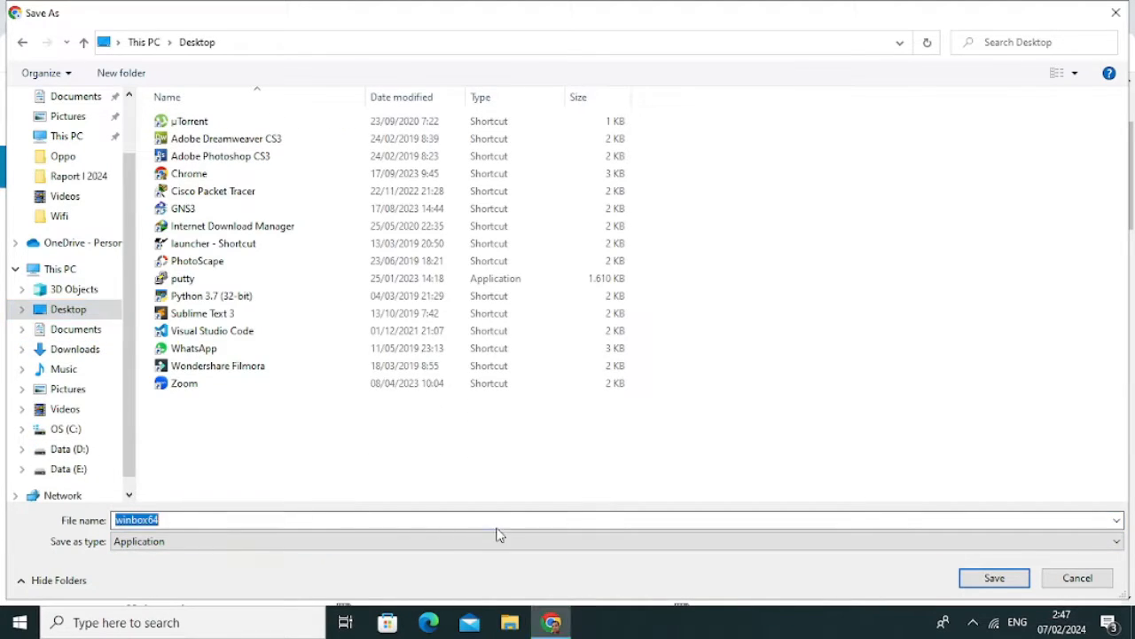
pyautogui.click(984, 577)
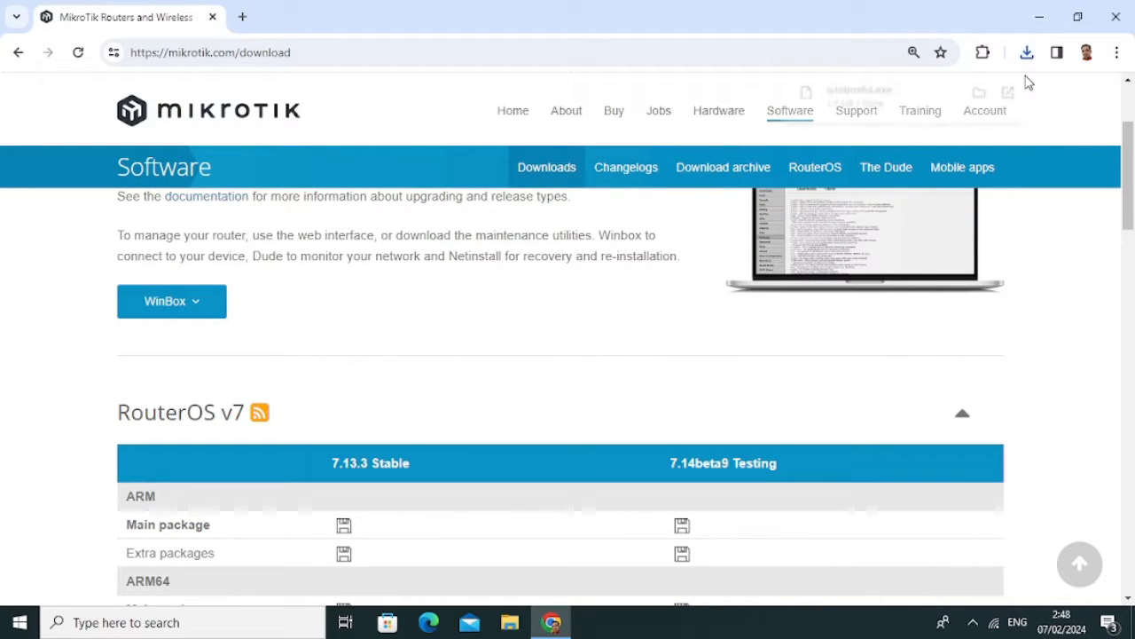
pyautogui.click(1040, 17)
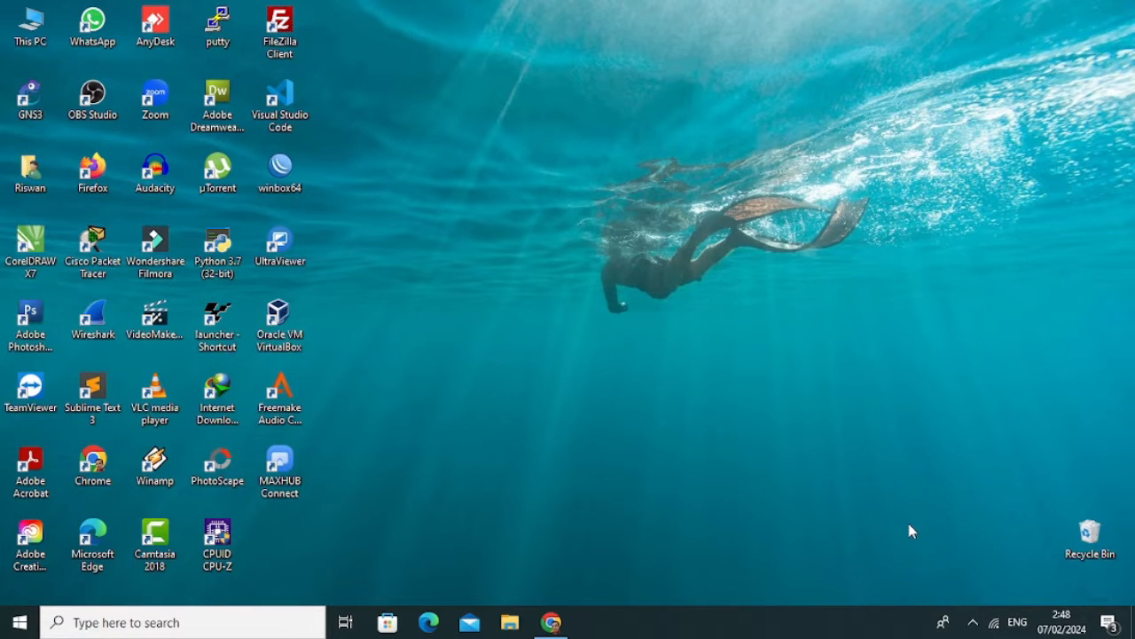
# Go from the network tray icon to Network & Internet settings and list the adapters.
pyautogui.rightClick(996, 626)
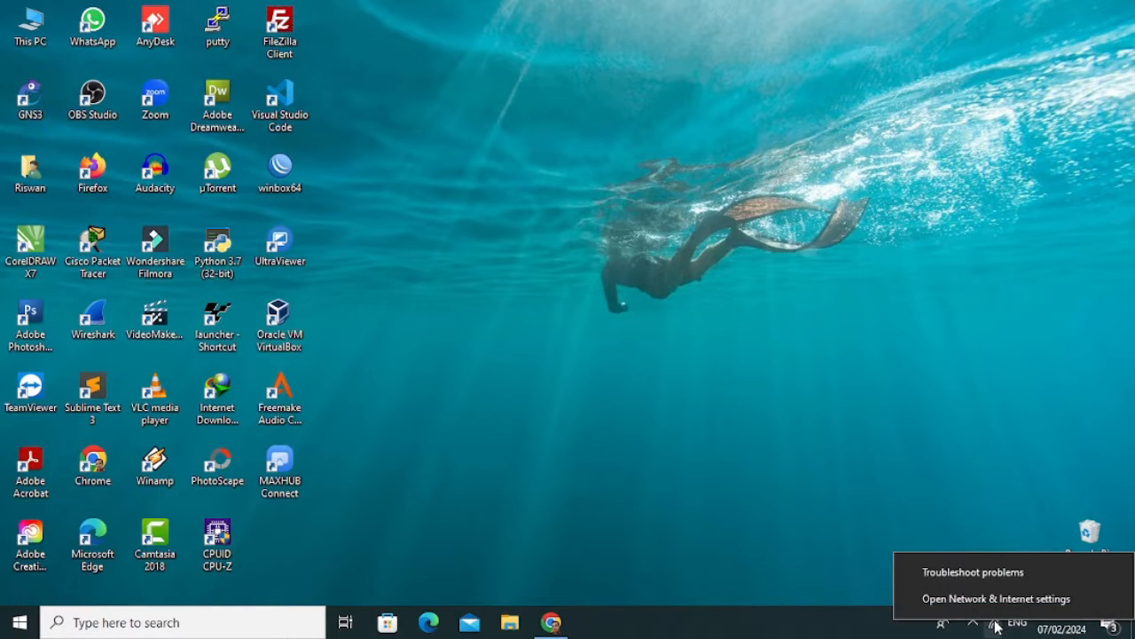
pyautogui.click(996, 600)
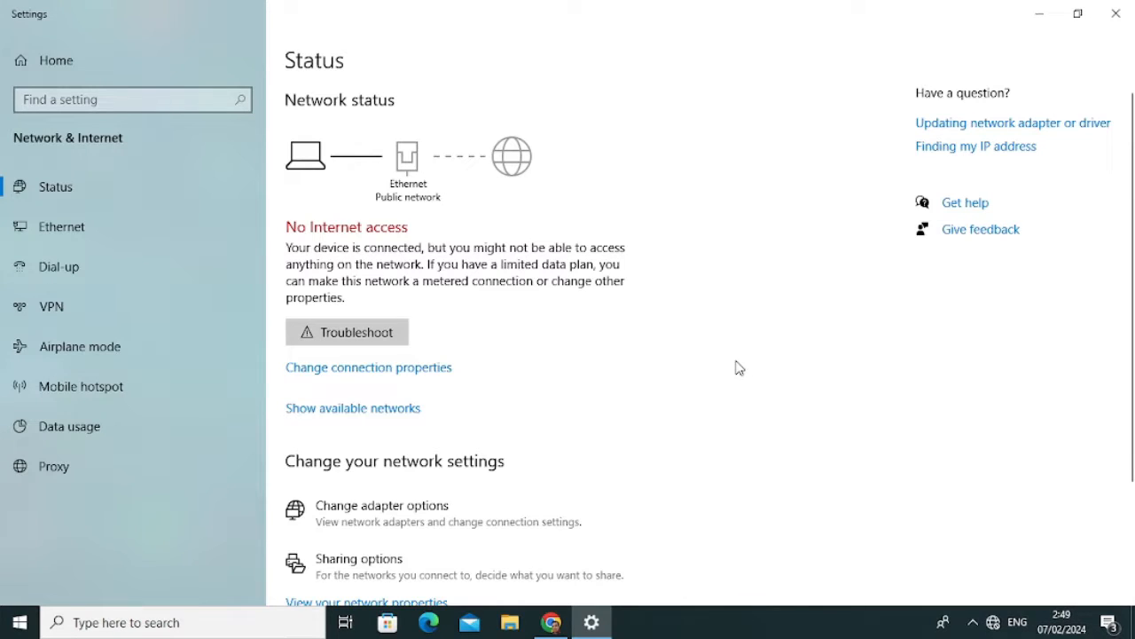
pyautogui.click(400, 504)
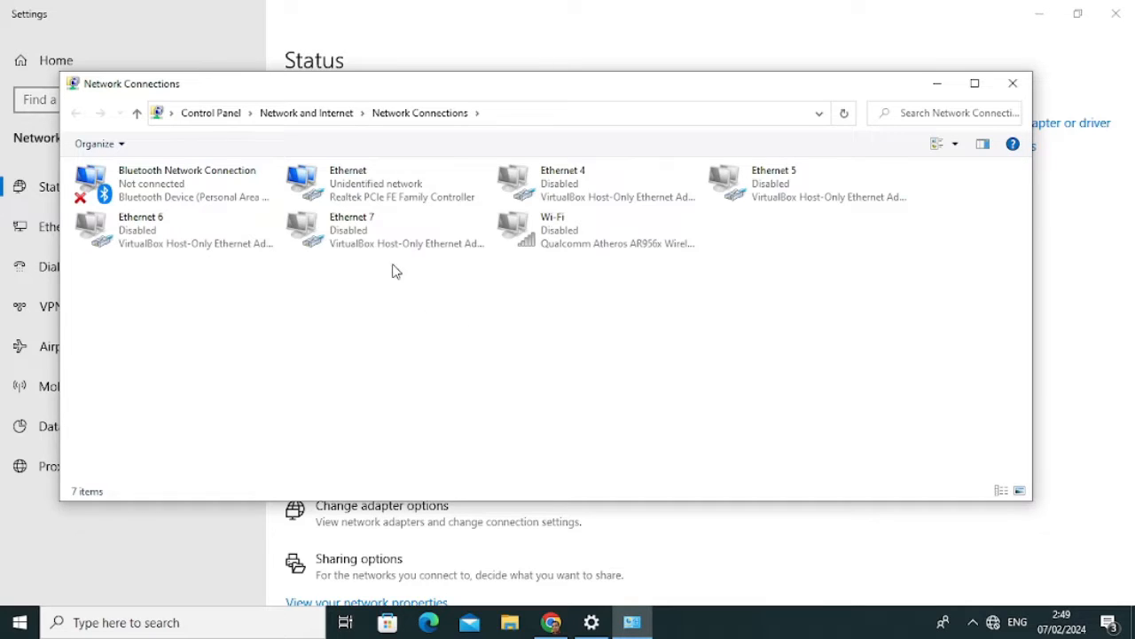
# Give the Ethernet adapter static IPv4 192.168.88.10 with subnet mask 255.255.255.0.
pyautogui.rightClick(380, 188)
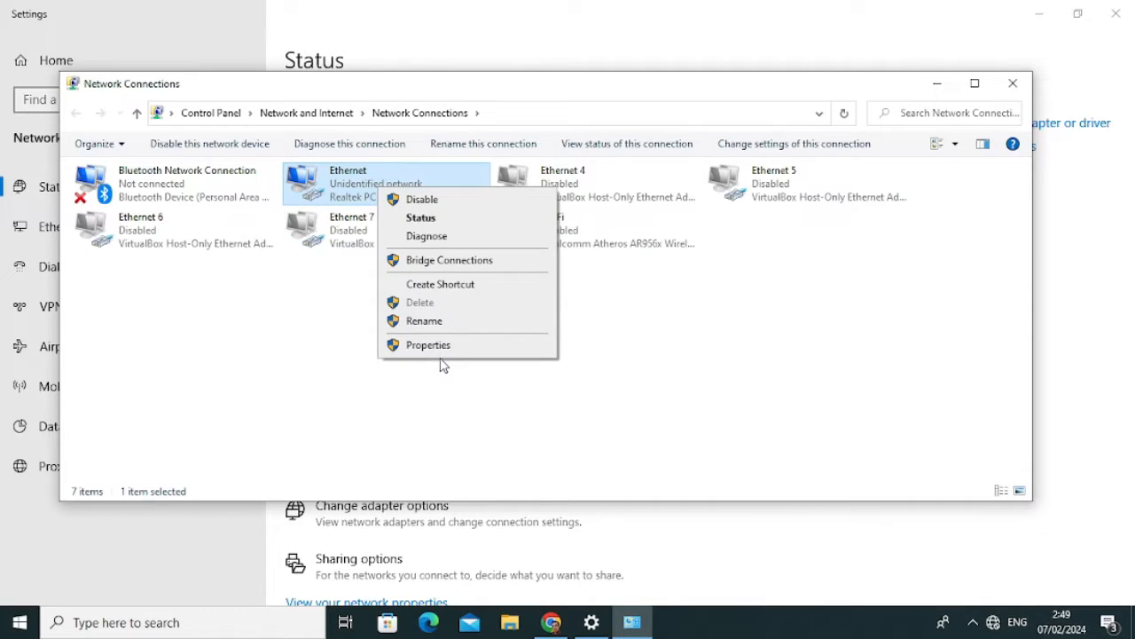
pyautogui.click(446, 348)
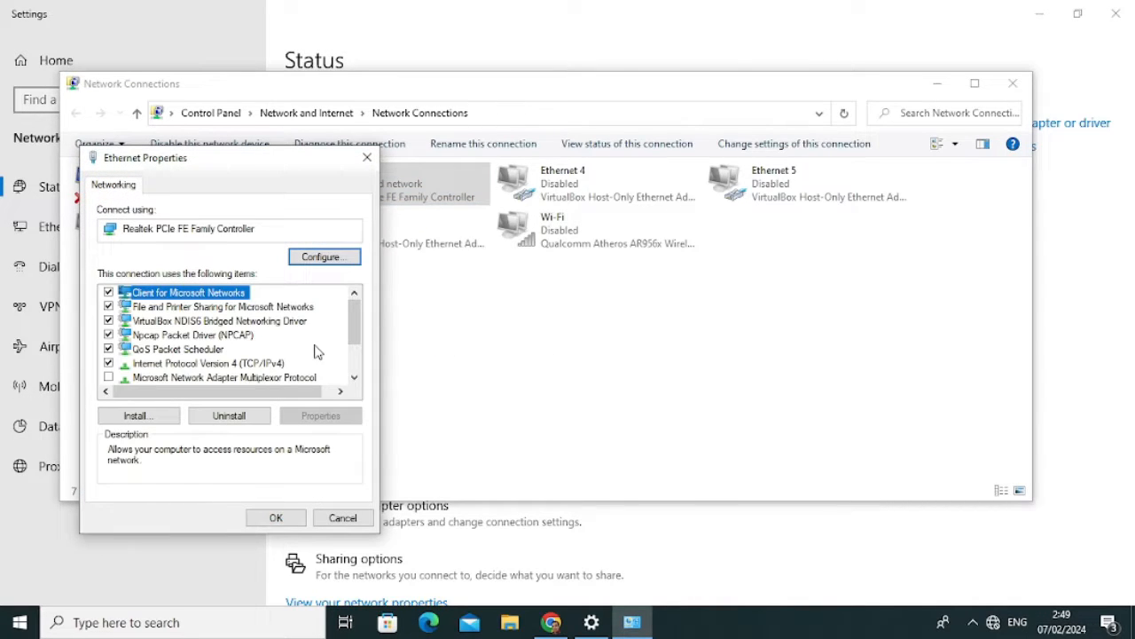
pyautogui.doubleClick(272, 363)
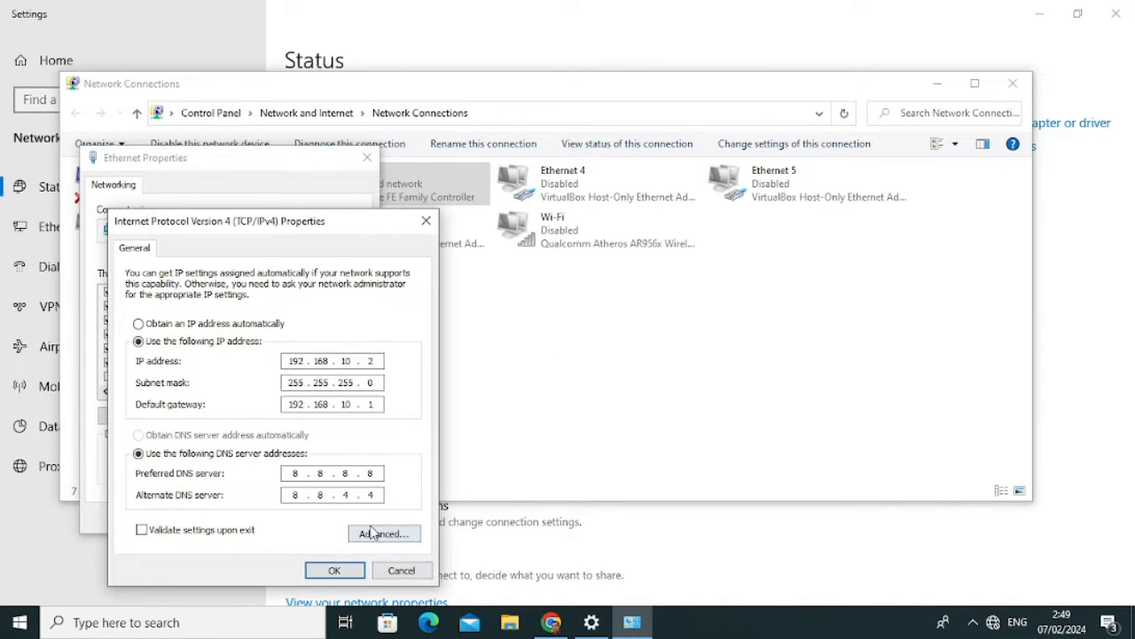
pyautogui.click(238, 325)
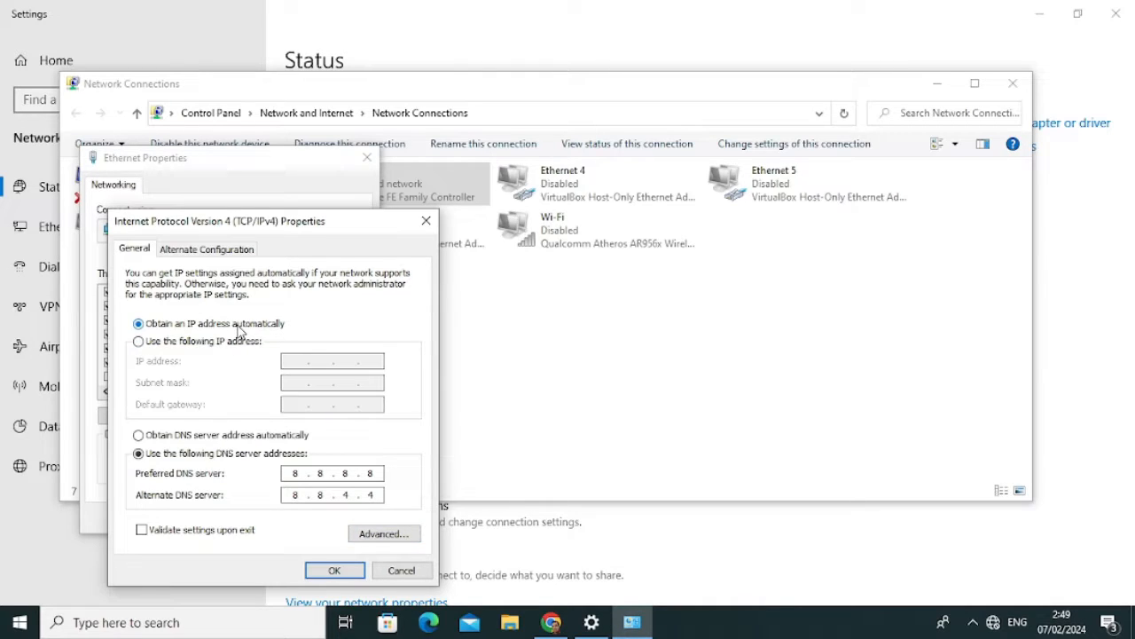
pyautogui.click(197, 440)
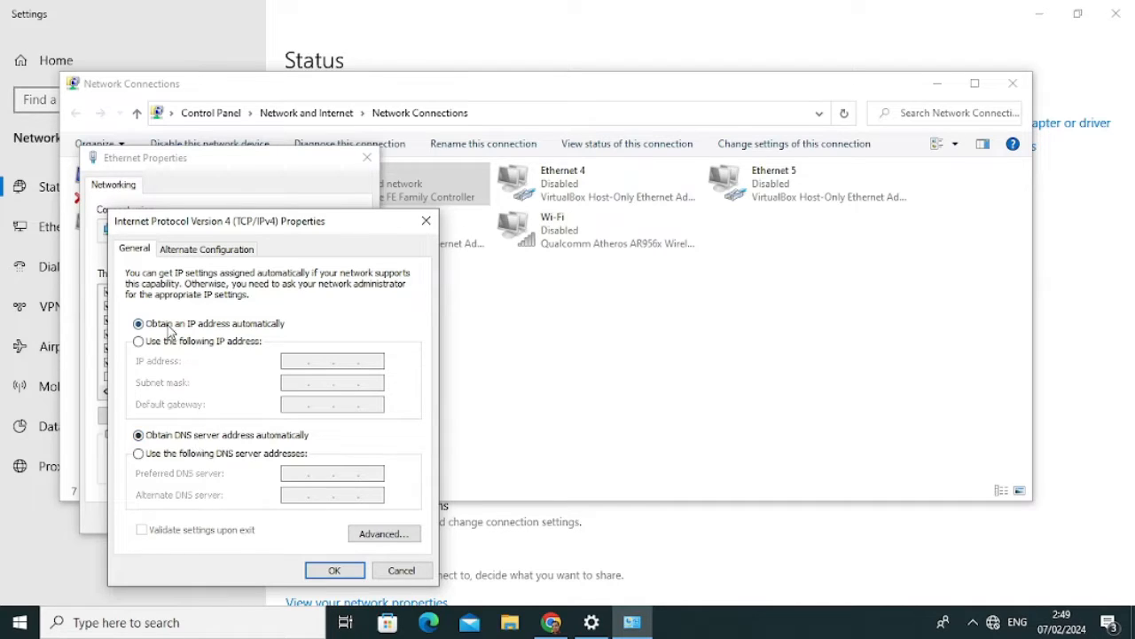
pyautogui.click(162, 345)
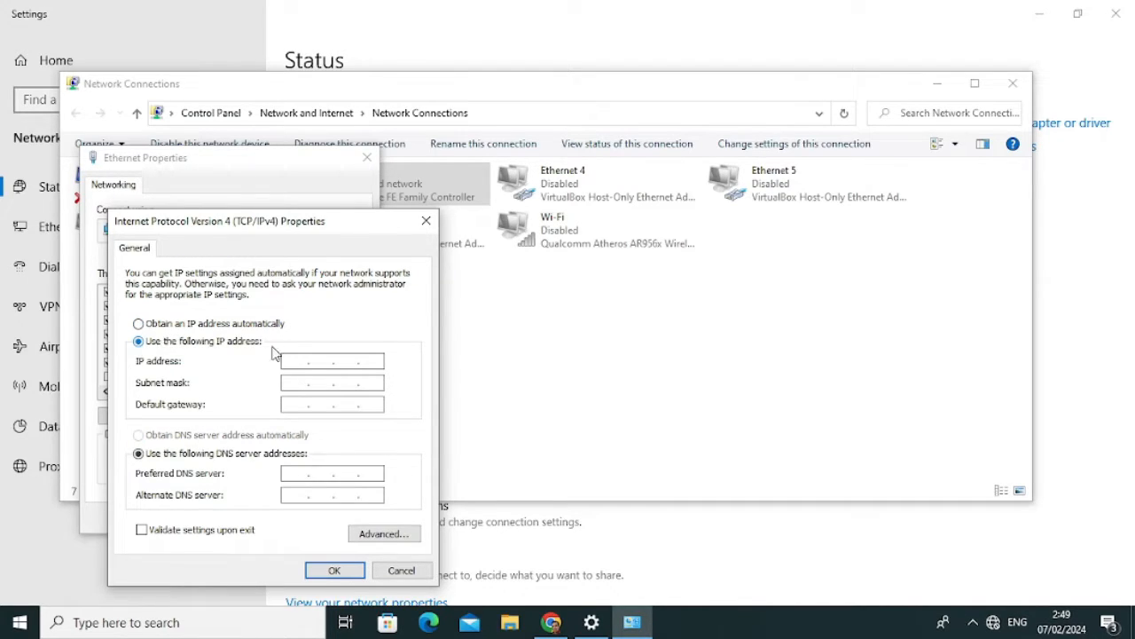
pyautogui.click(296, 360)
pyautogui.write('192 . 168 . 88 . 10')
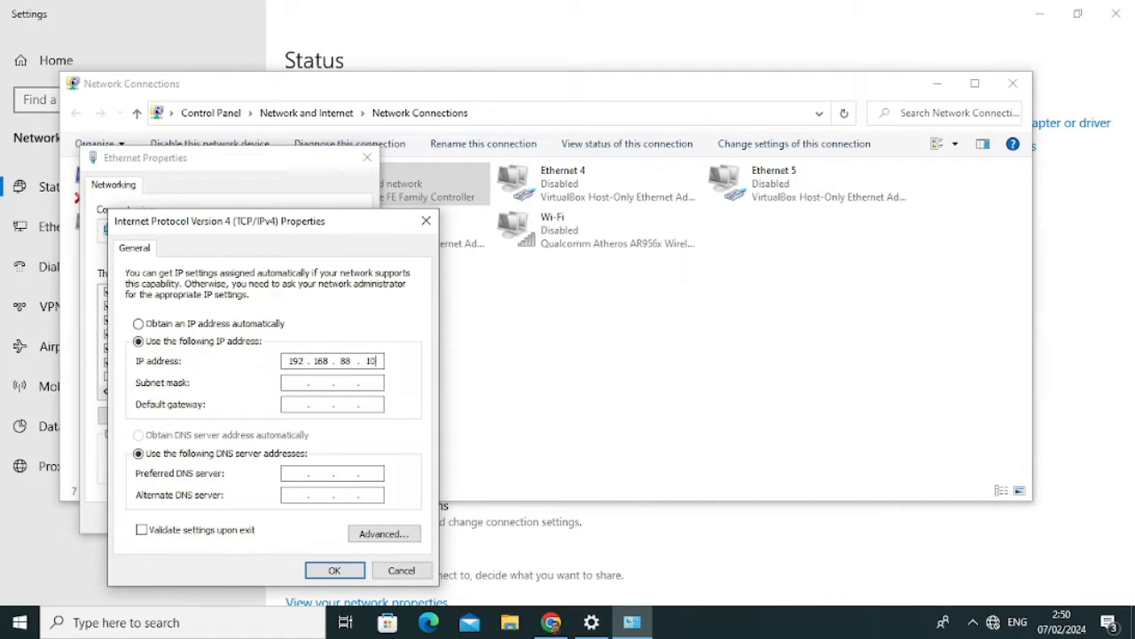
pyautogui.click(300, 383)
# Confirm the IPv4 settings and close Ethernet properties, Network Connections and Settings.
pyautogui.click(335, 572)
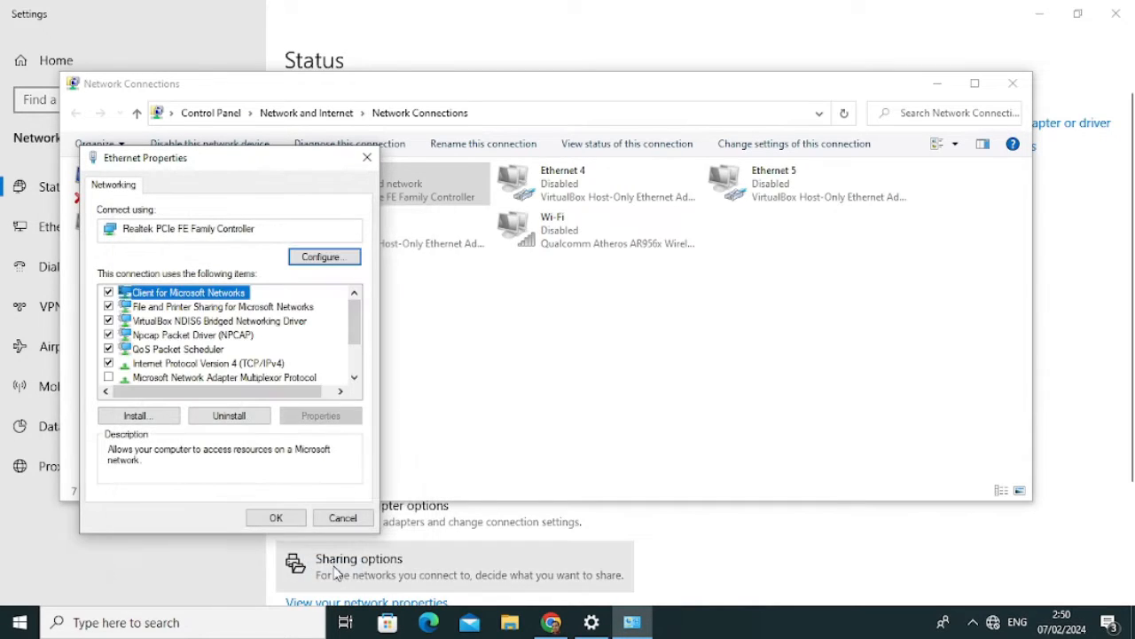
pyautogui.click(276, 518)
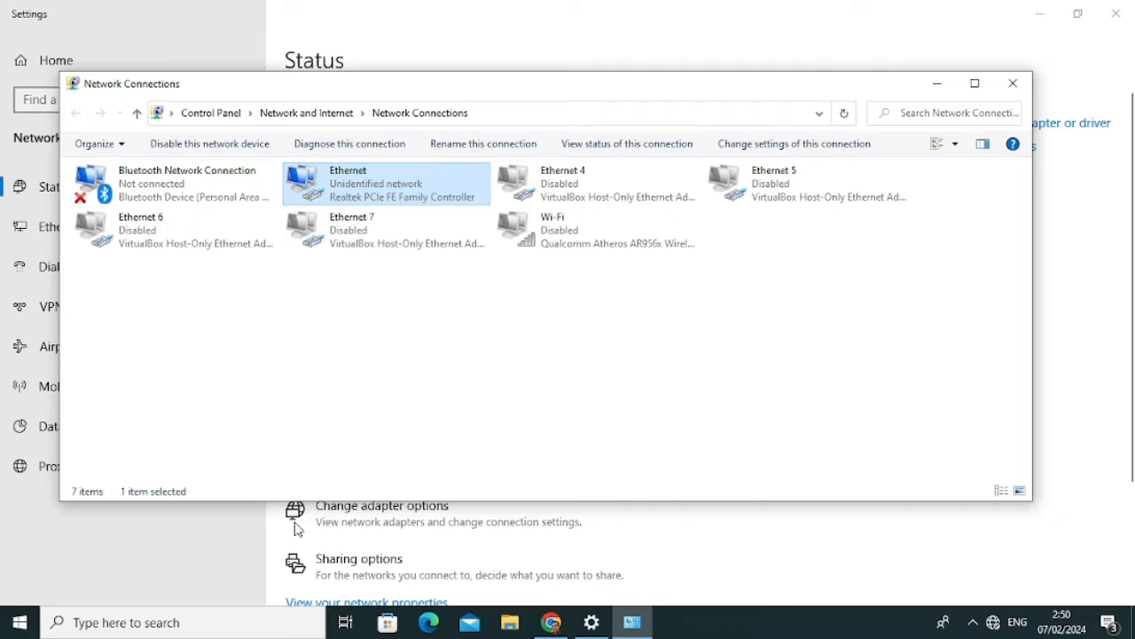
pyautogui.click(1013, 85)
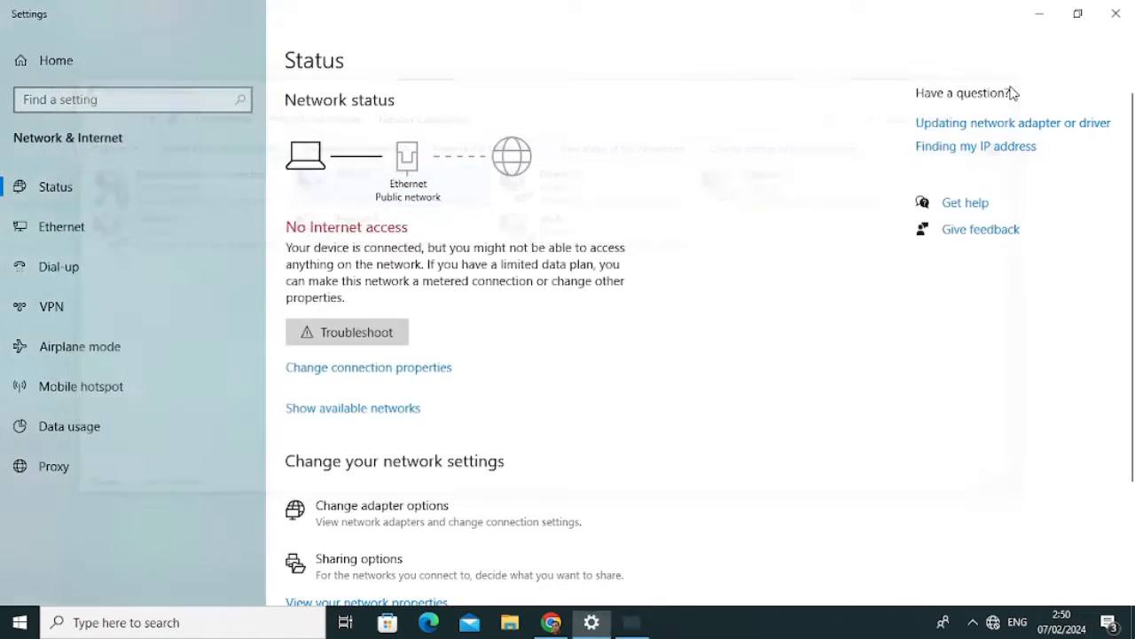
pyautogui.click(1120, 16)
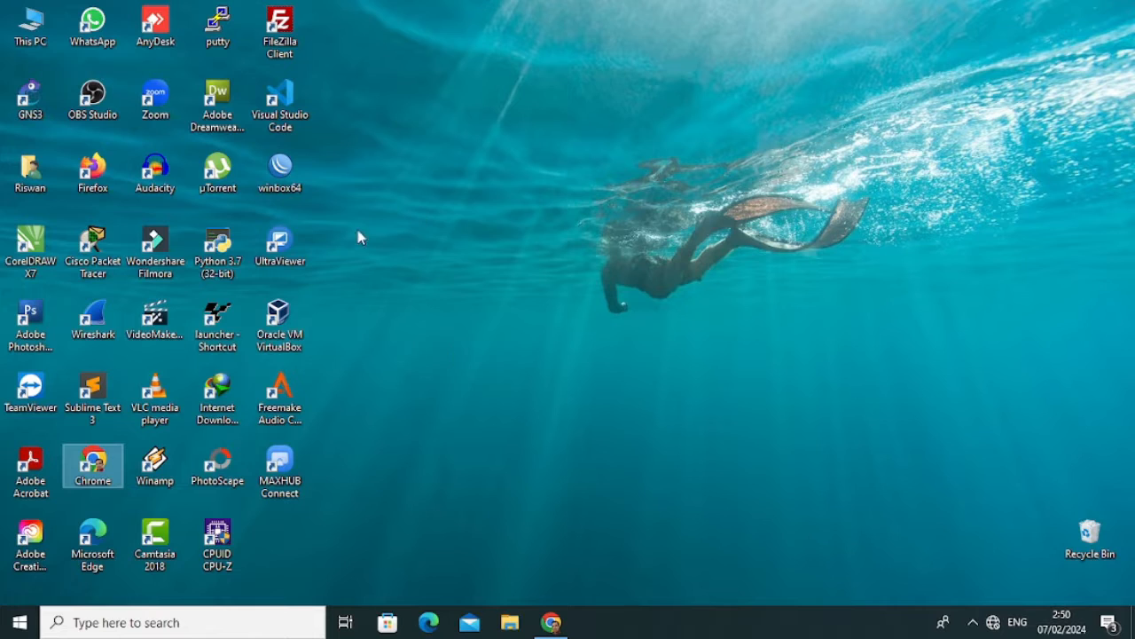
# Run winbox64 and pick the MikroTik router from the refreshed Neighbors list.
pyautogui.doubleClick(291, 182)
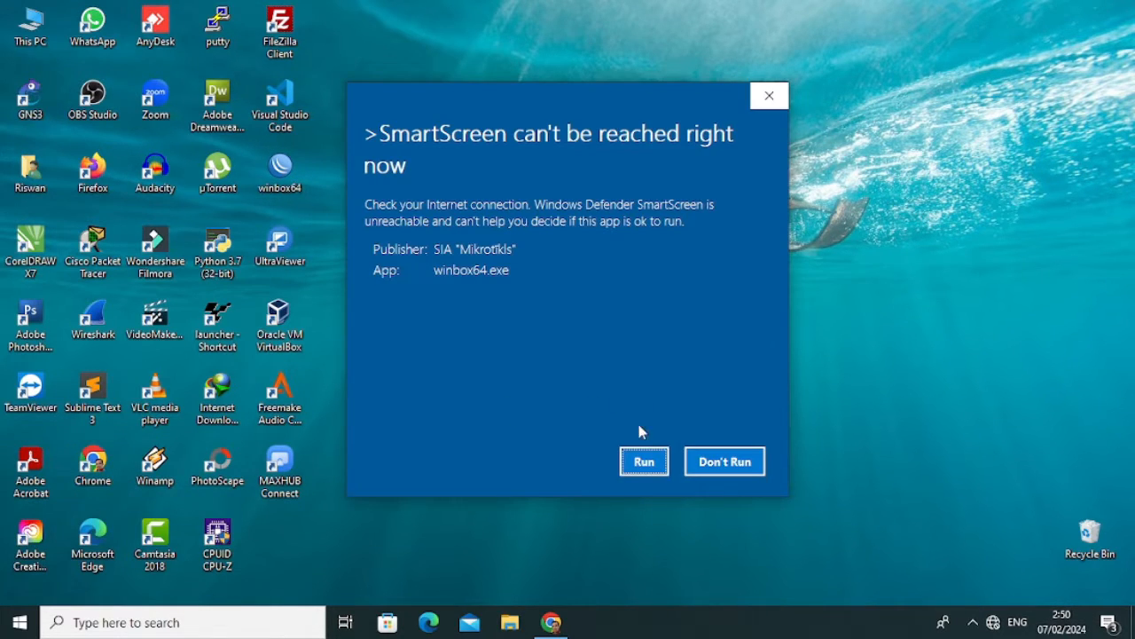
pyautogui.click(645, 463)
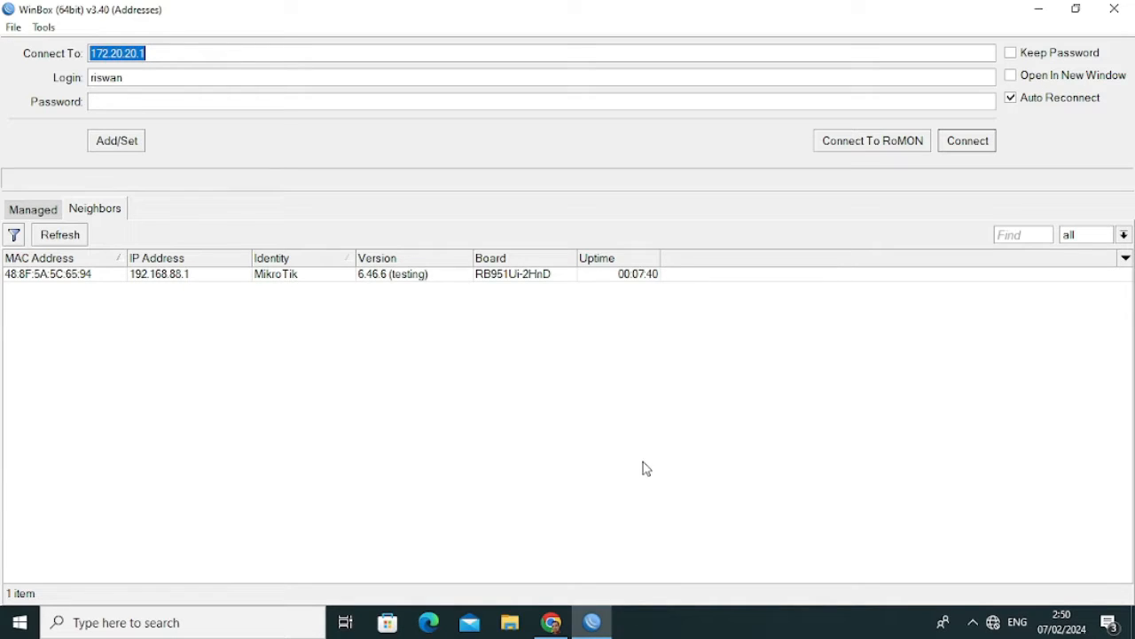
pyautogui.click(114, 211)
pyautogui.click(71, 239)
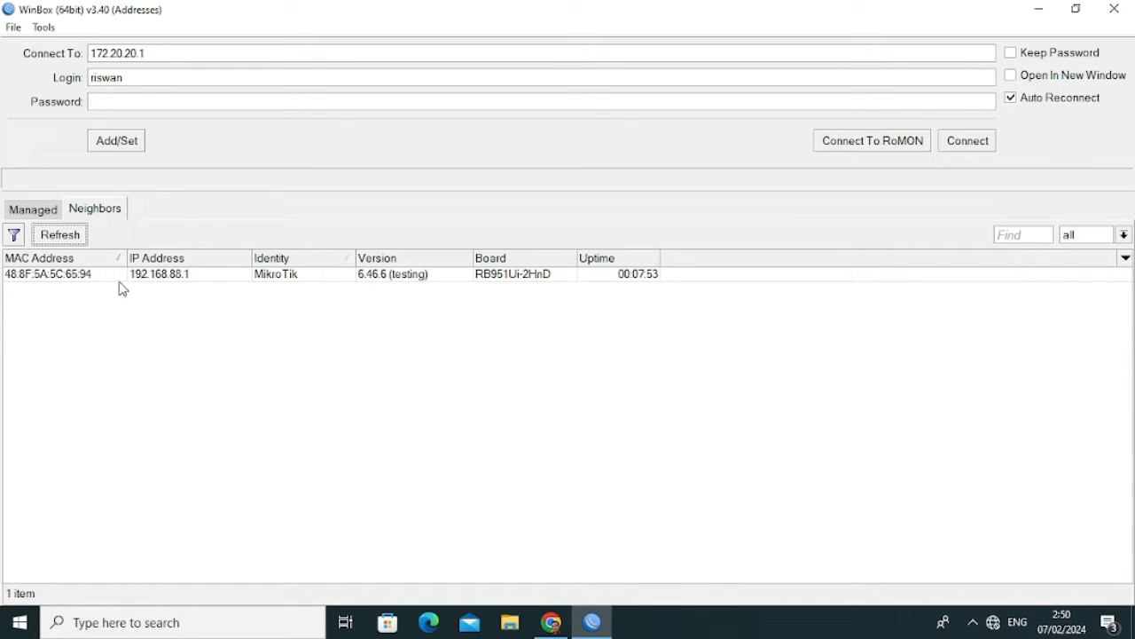
pyautogui.click(162, 283)
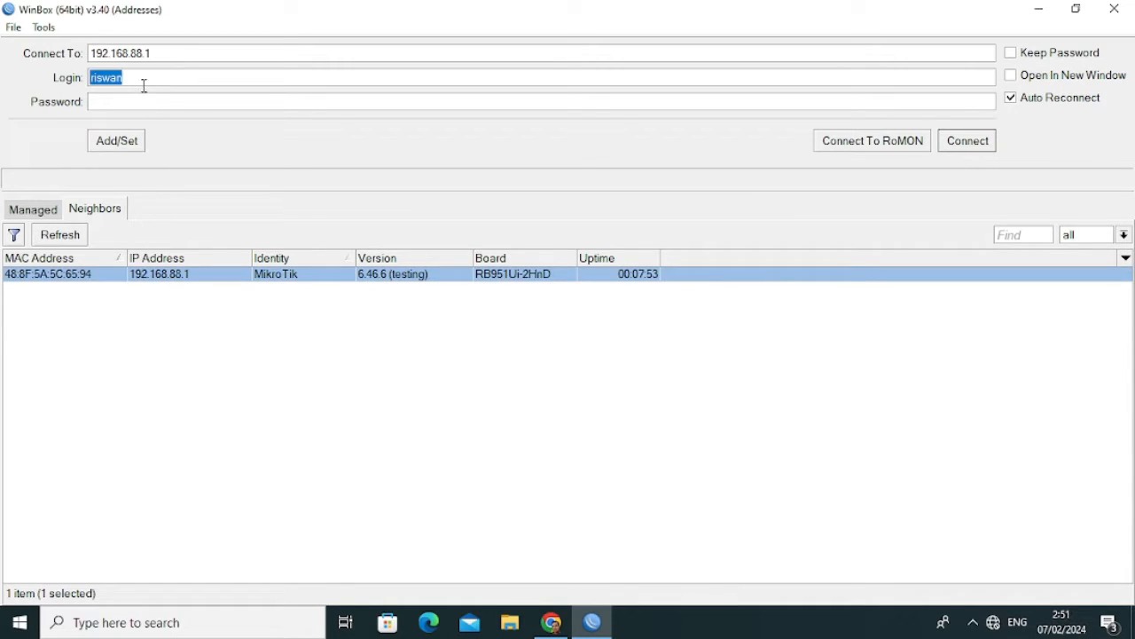
# Log in to the router at 192.168.88.1 as admin.
pyautogui.click(163, 55)
pyautogui.moveTo(163, 55); pyautogui.dragTo(82, 53)
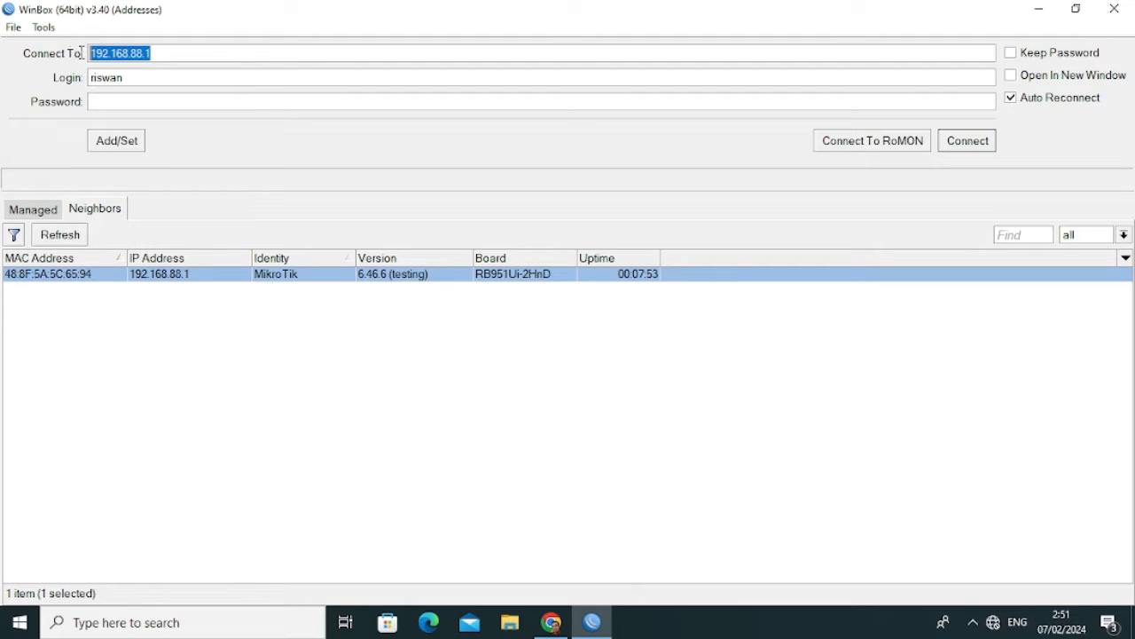
pyautogui.click(140, 75)
pyautogui.moveTo(141, 75); pyautogui.dragTo(61, 78)
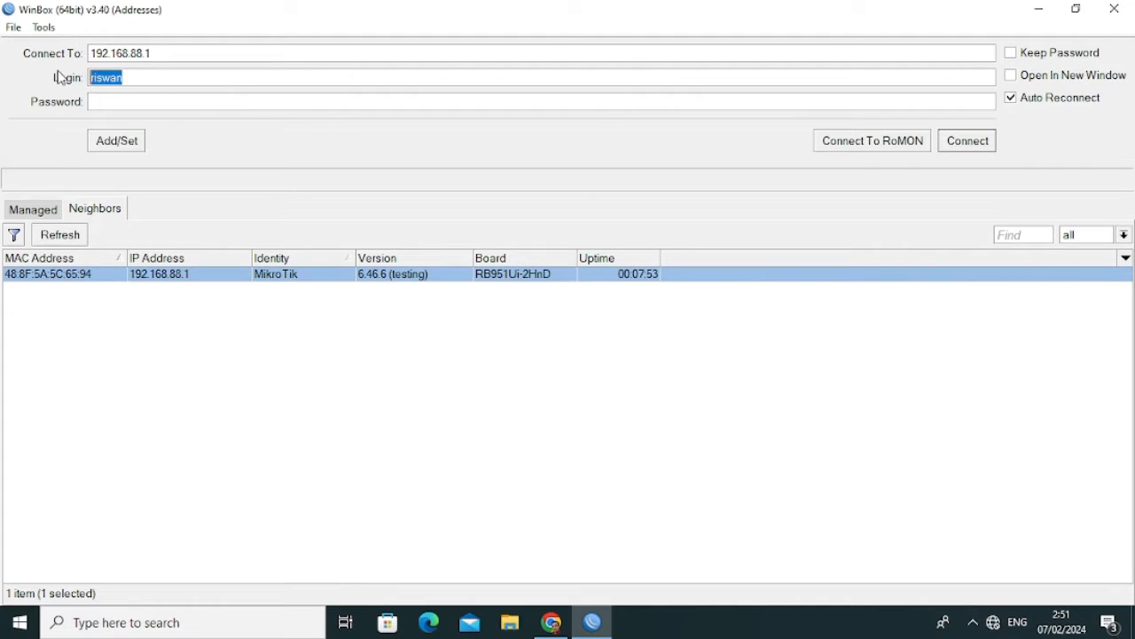
pyautogui.write('admin')
pyautogui.click(127, 106)
pyautogui.click(968, 144)
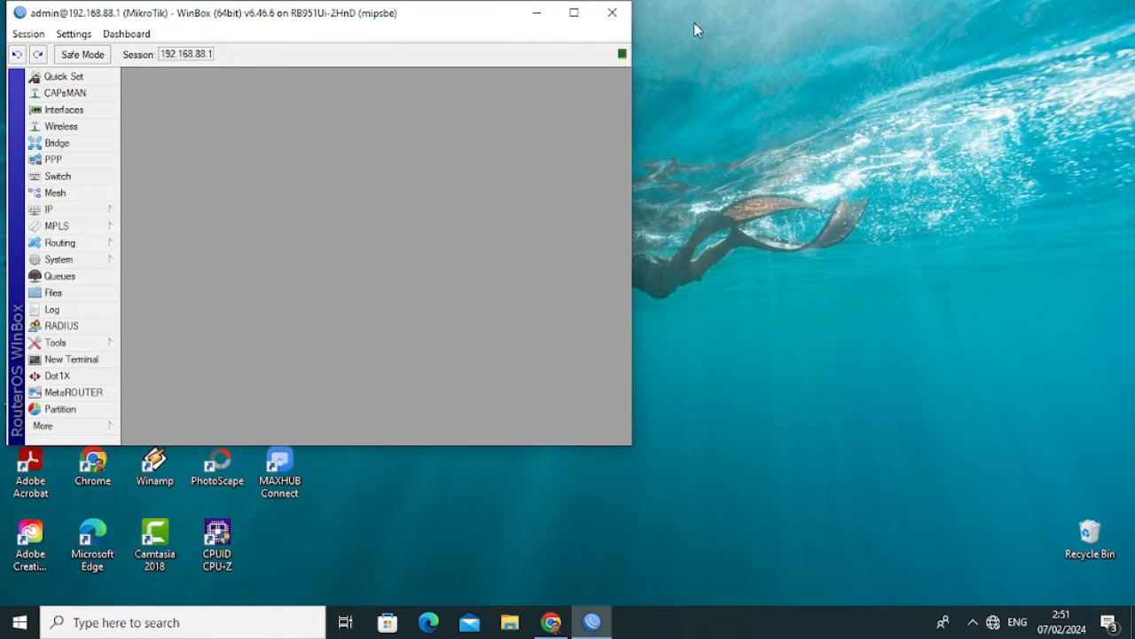
# Maximize the router session, enlarge its menu text with Ctrl+Plus, then minimize it.
pyautogui.click(574, 13)
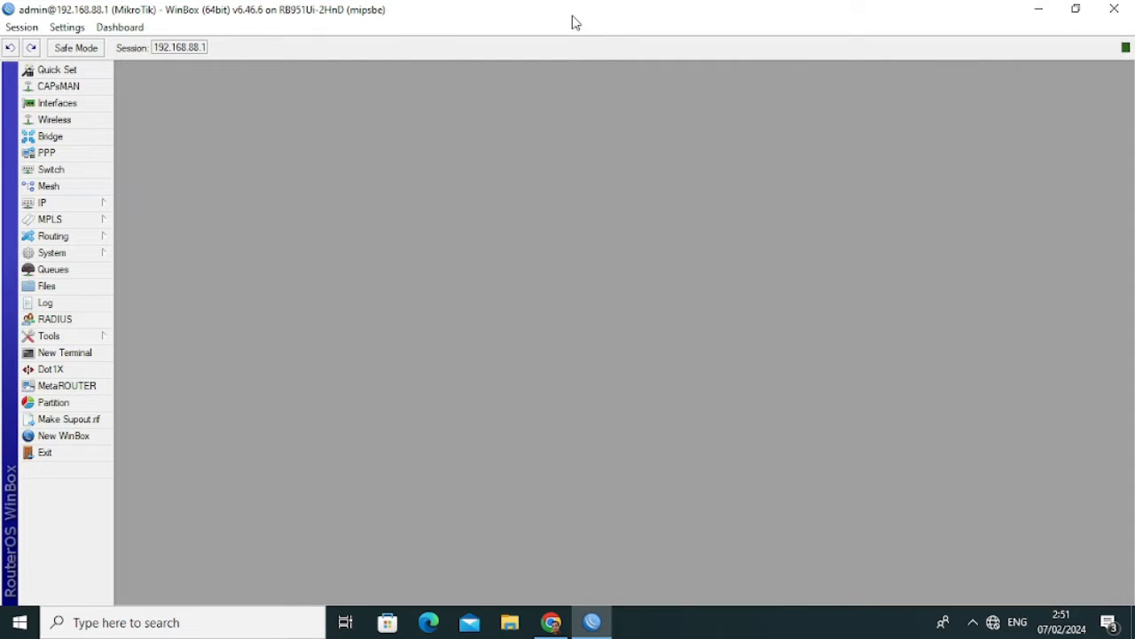
pyautogui.hotkey('ctrl', '+')
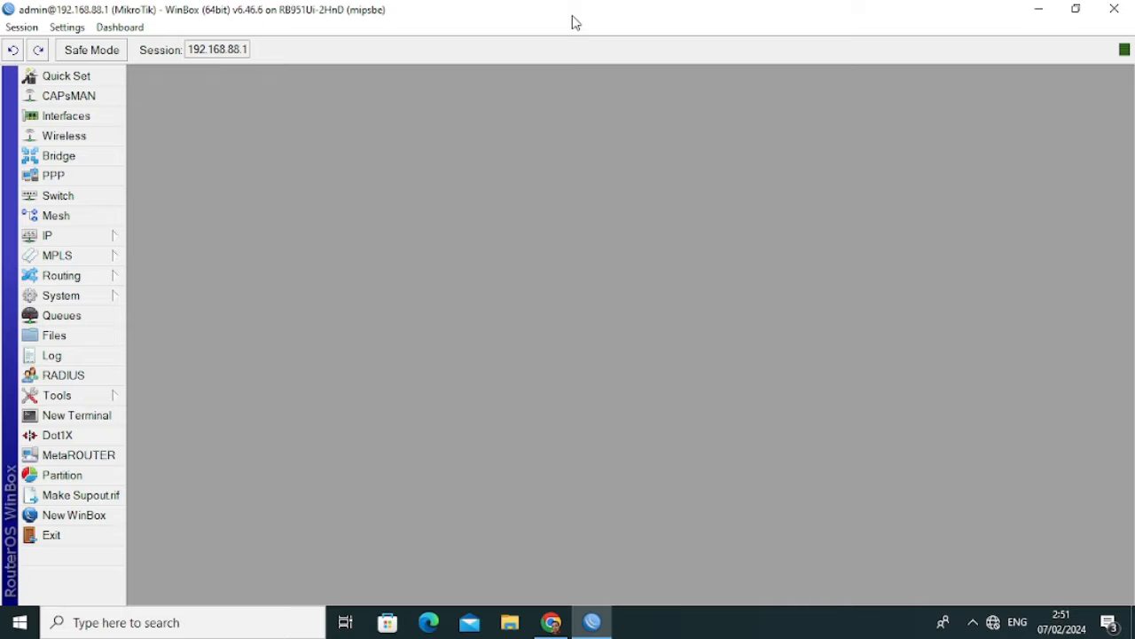
pyautogui.click(1039, 9)
# Load the WebFig page at 192.168.88.1 in a new Chrome tab, then minimize Chrome.
pyautogui.click(551, 622)
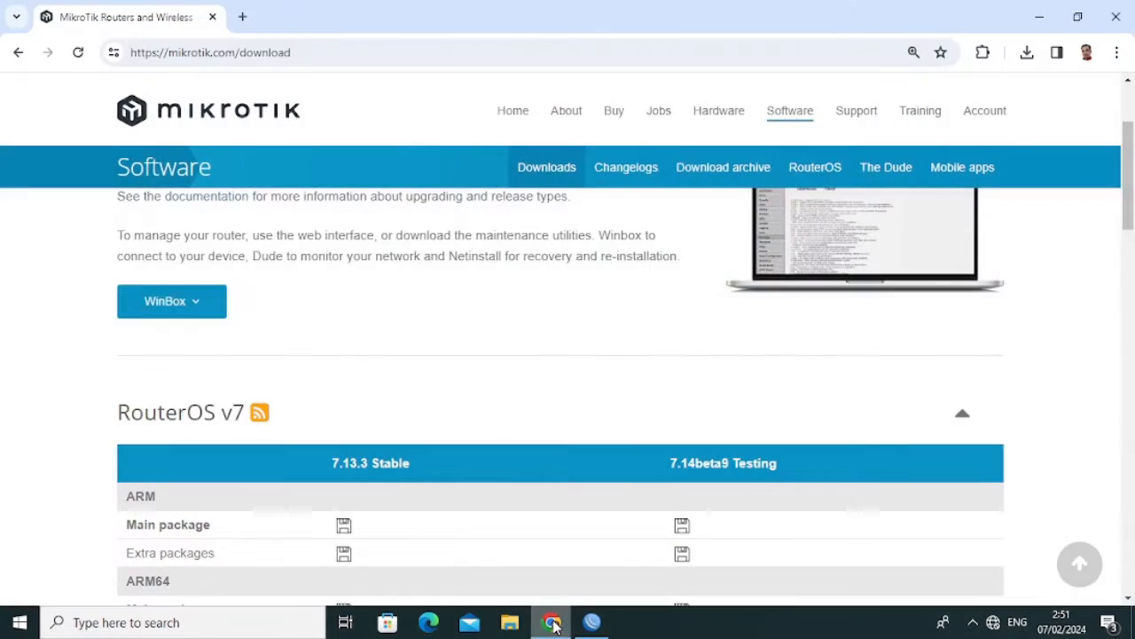
pyautogui.click(243, 17)
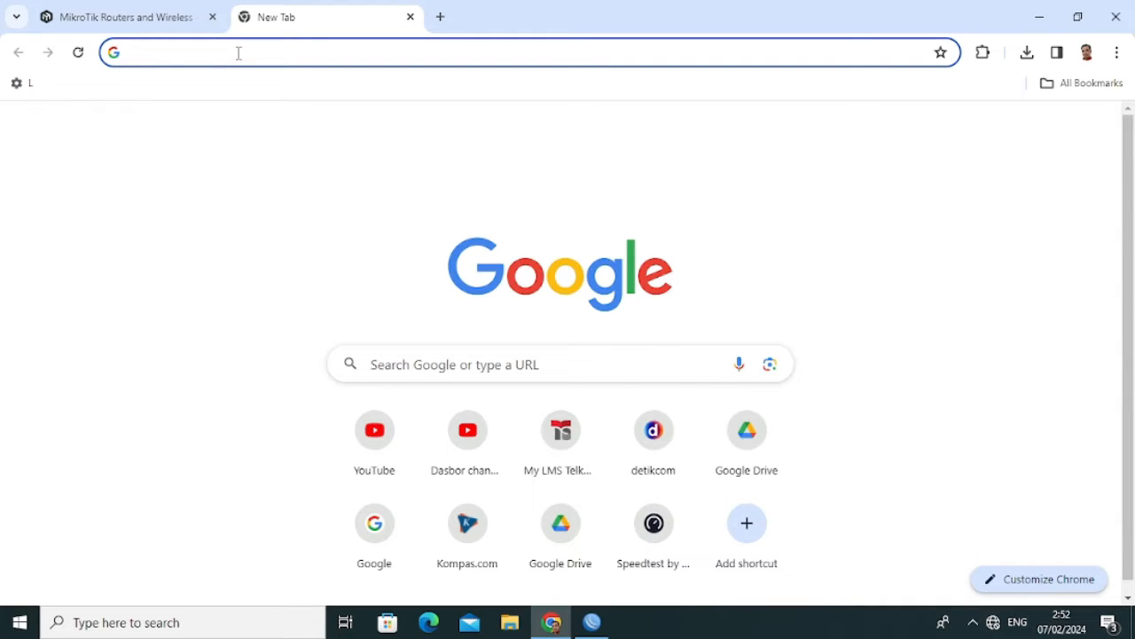
pyautogui.write('192')
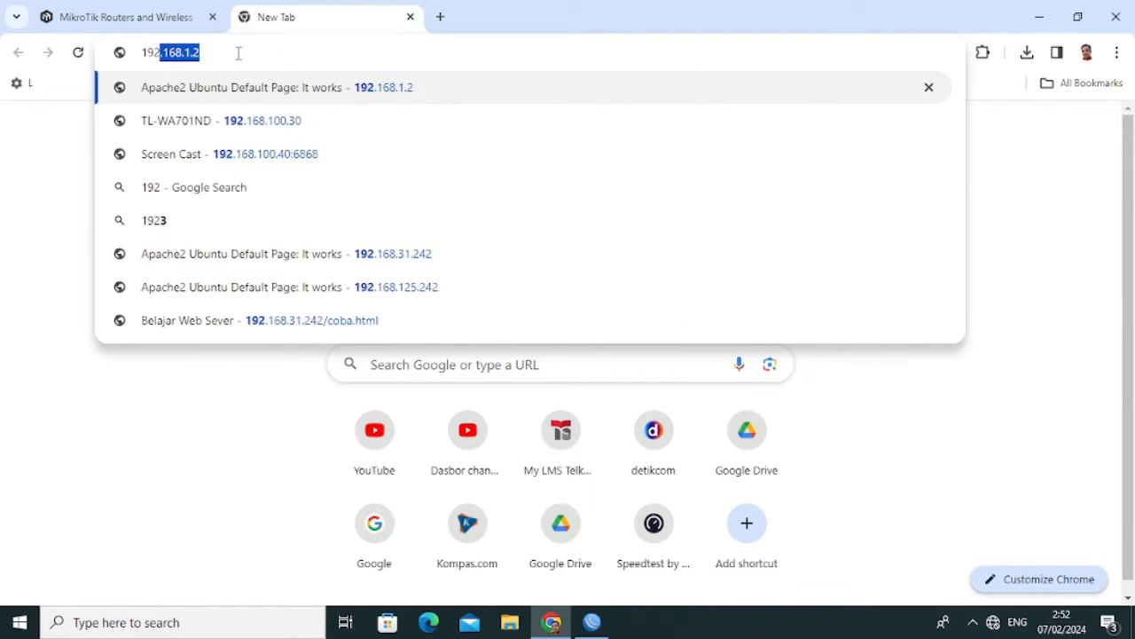
pyautogui.write('.168.')
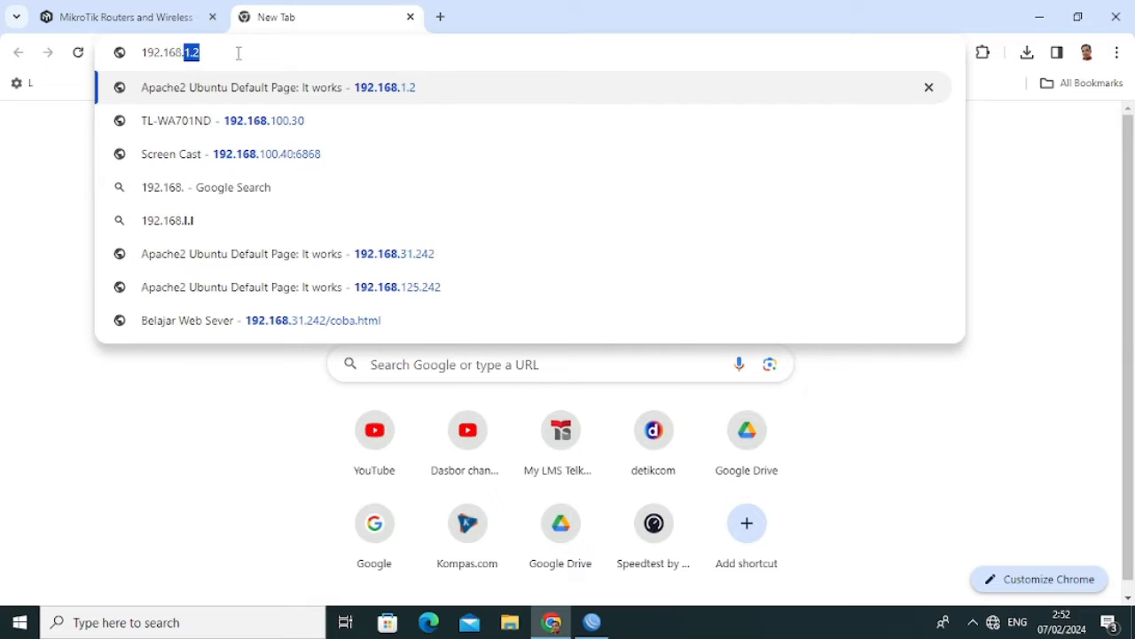
pyautogui.write('88.1')
pyautogui.press('Return')
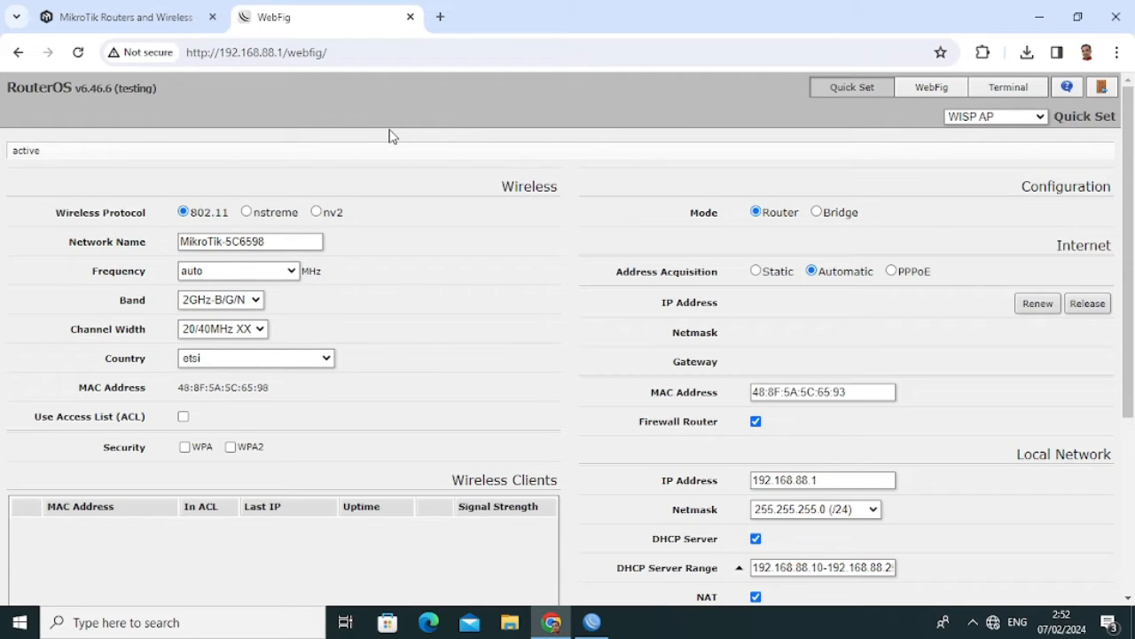
pyautogui.click(1040, 17)
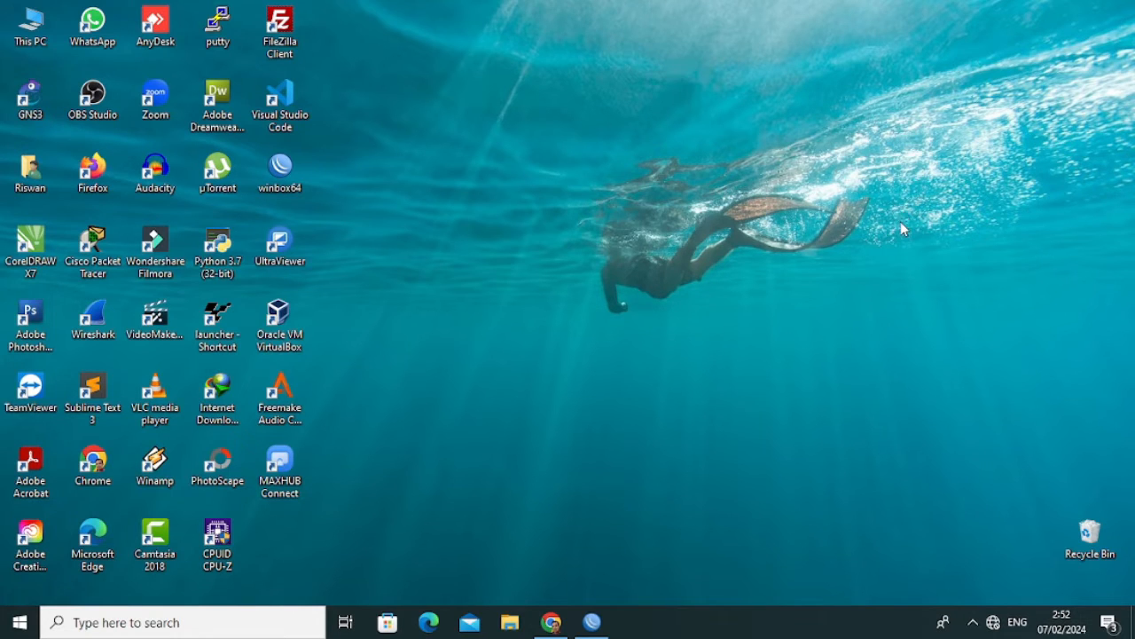
# Close the old session and reconnect WinBox to the discovered router.
pyautogui.click(592, 624)
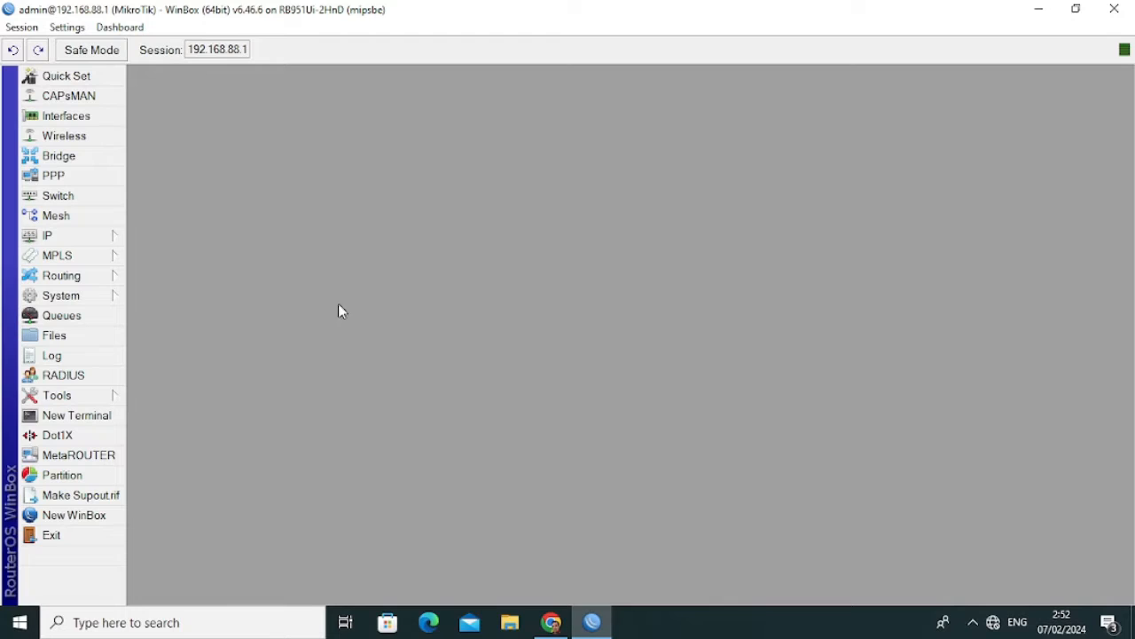
pyautogui.click(1116, 8)
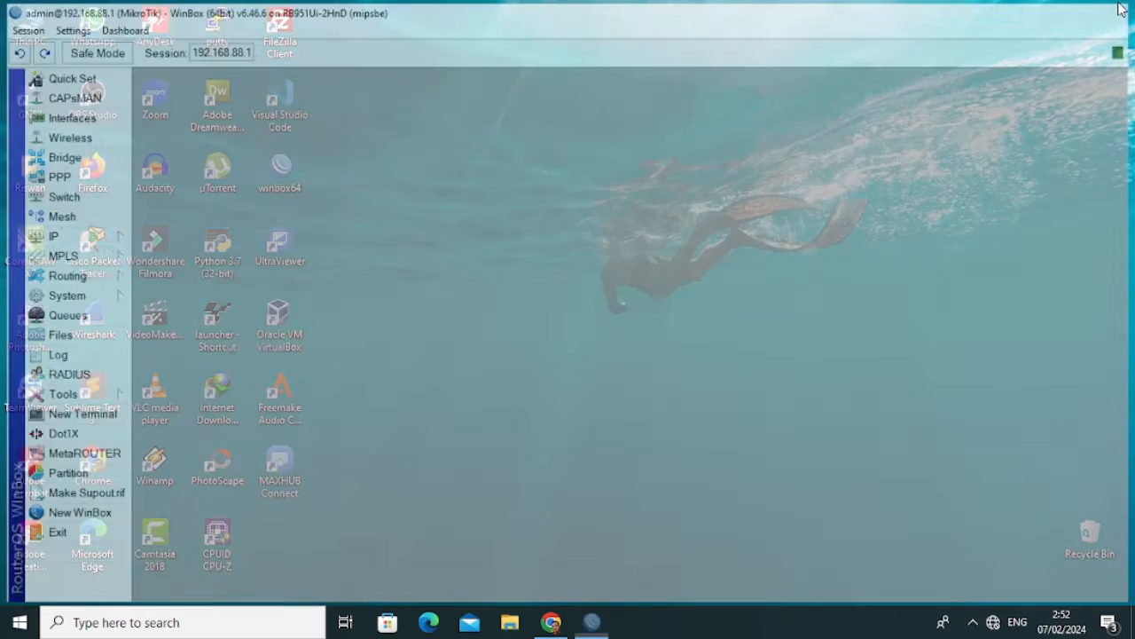
pyautogui.doubleClick(280, 173)
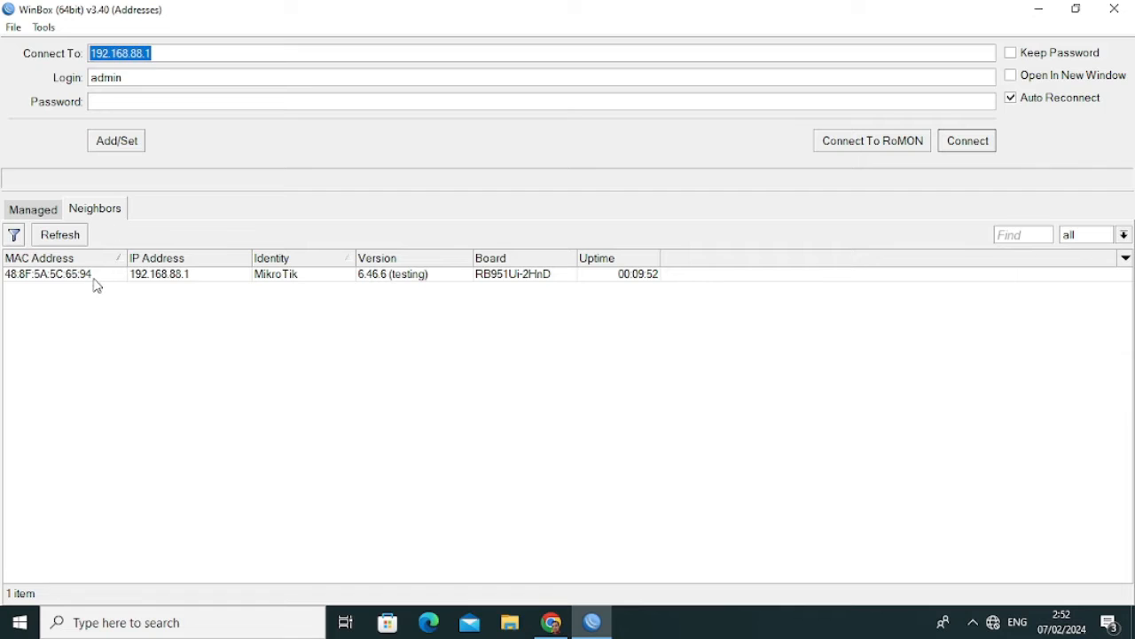
pyautogui.click(167, 276)
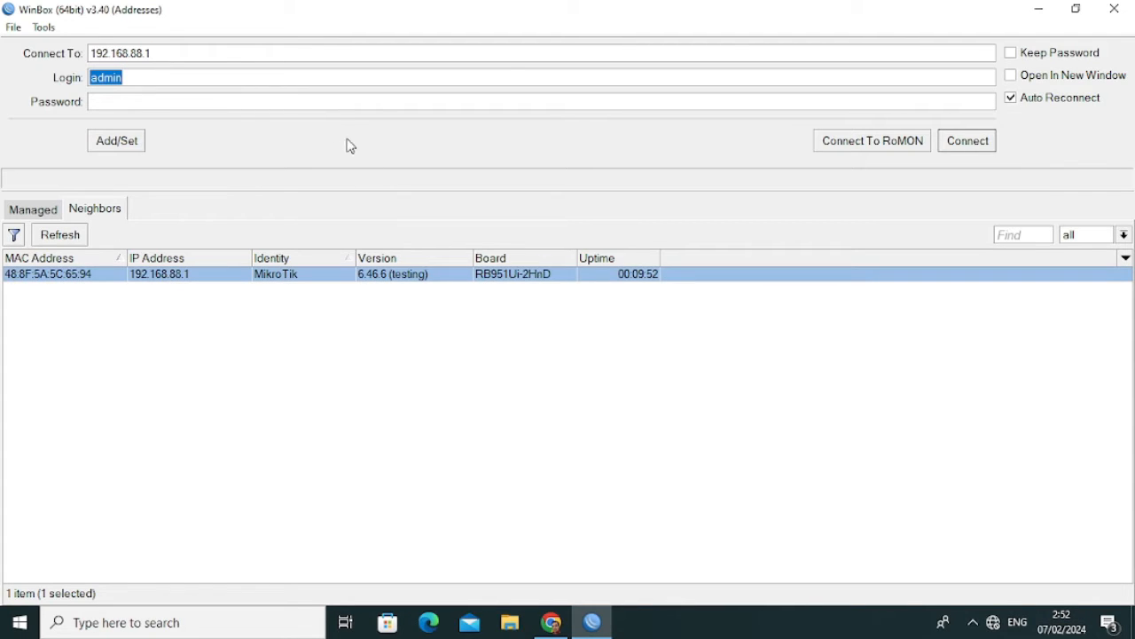
pyautogui.click(969, 142)
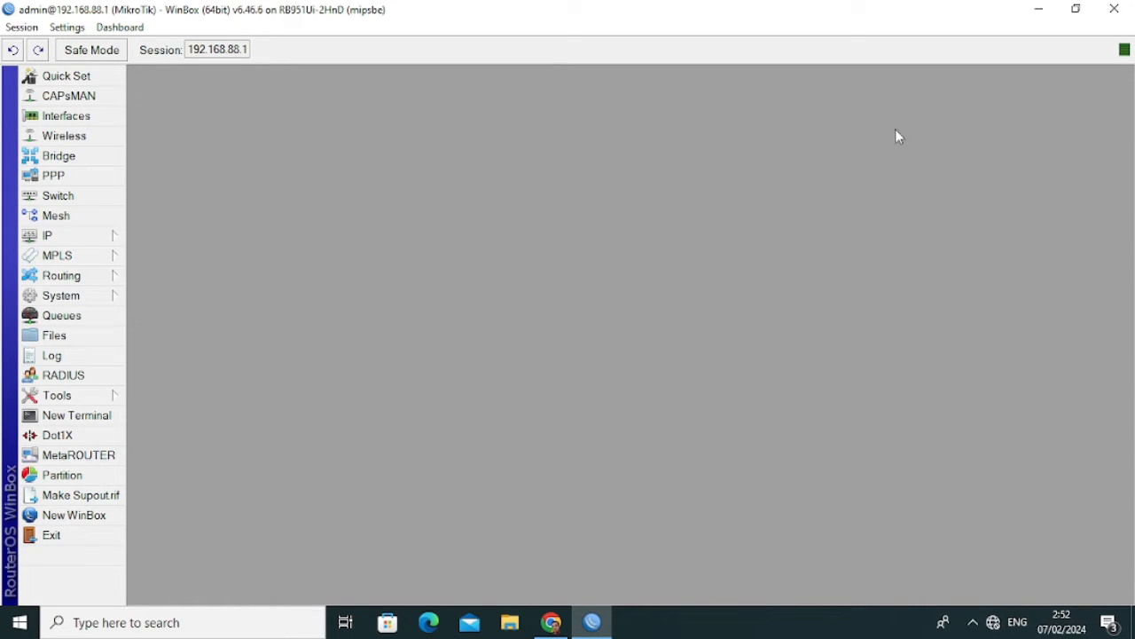
# Reset the router via System > Reset Configuration and confirm the reboot.
pyautogui.click(94, 296)
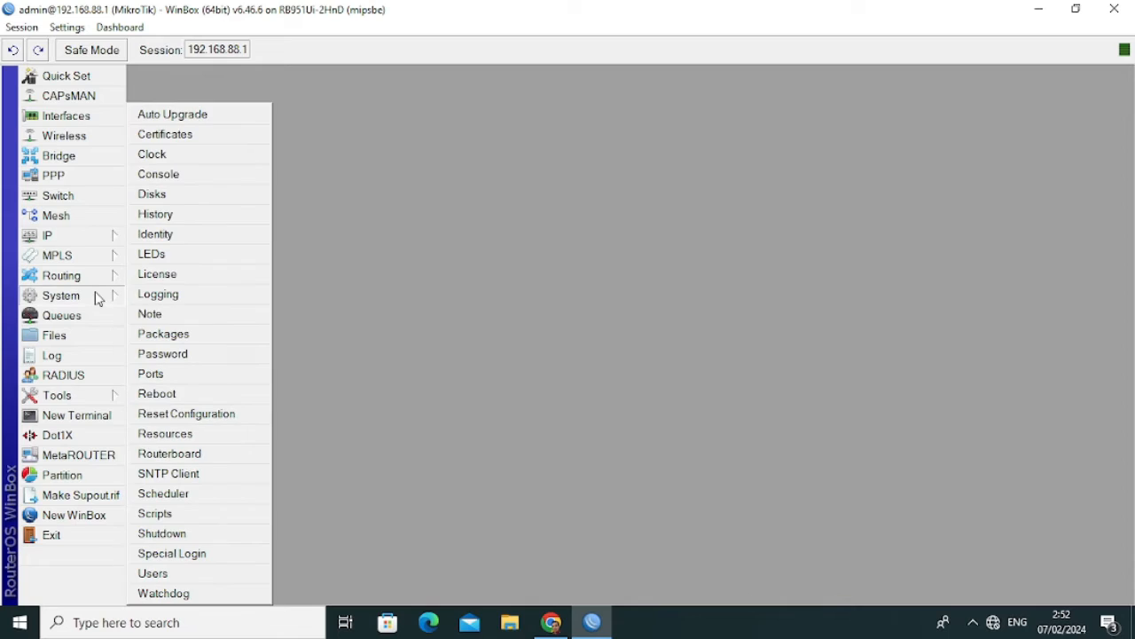
pyautogui.click(185, 419)
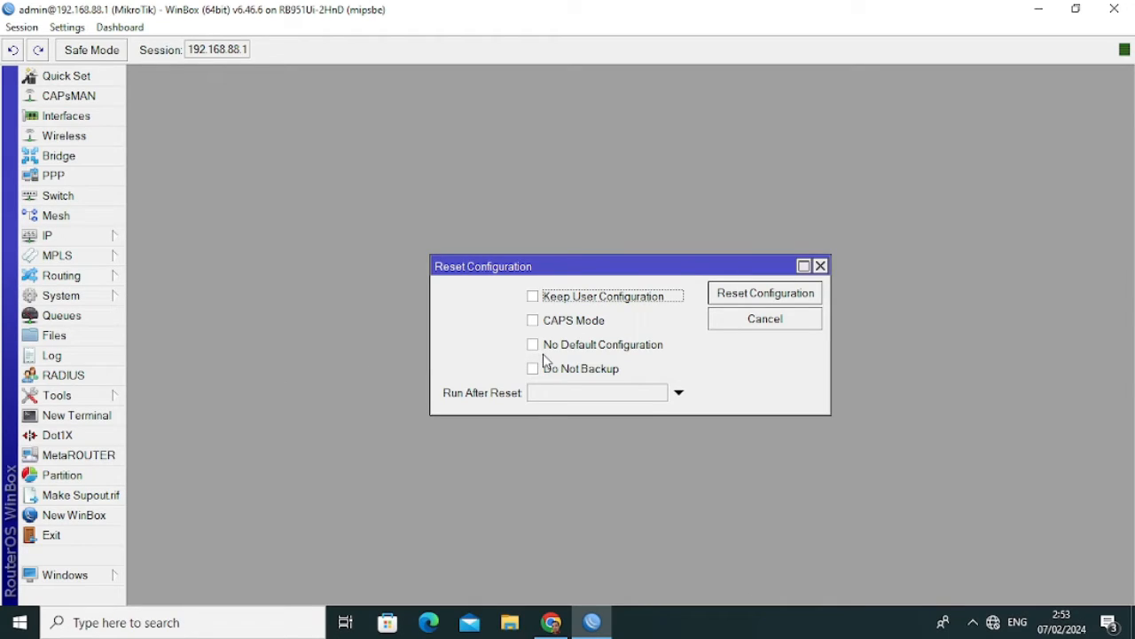
pyautogui.click(761, 299)
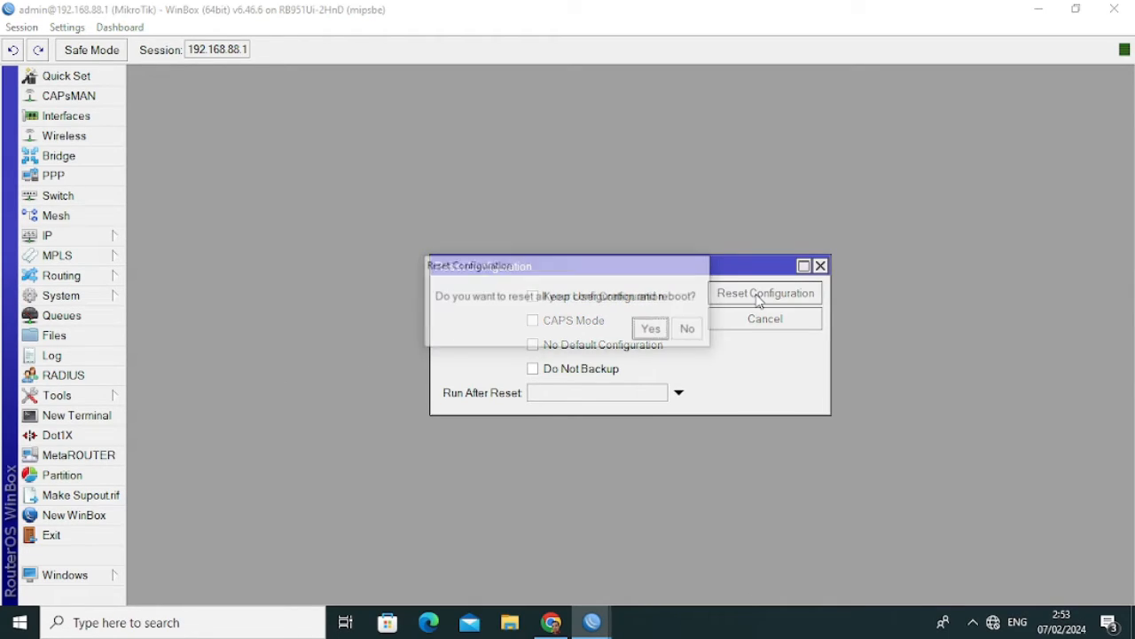
pyautogui.click(653, 330)
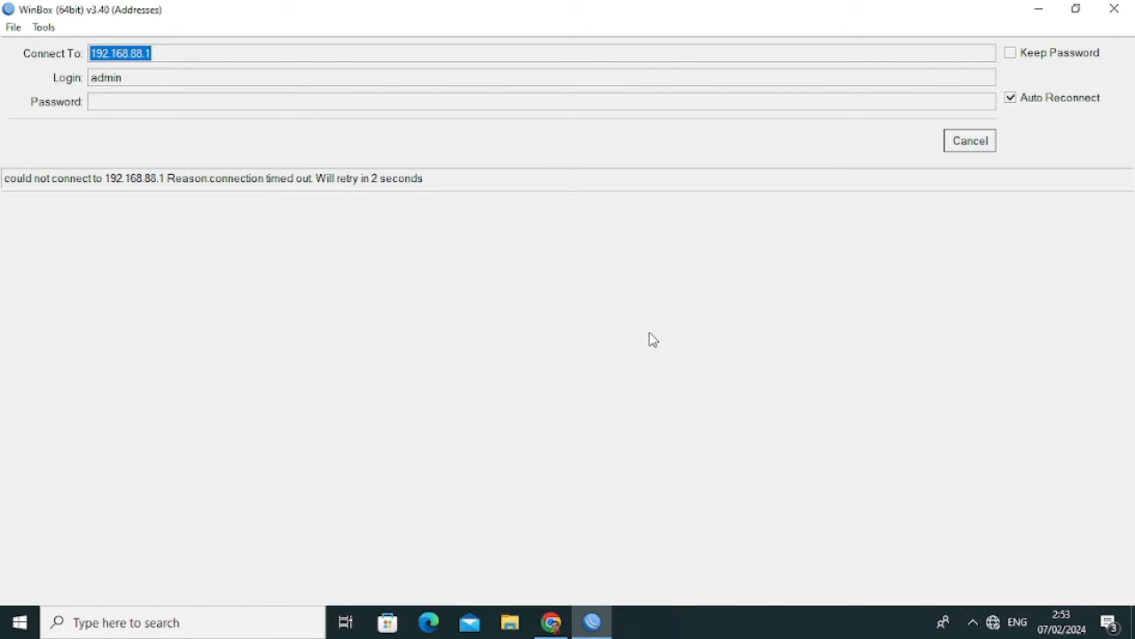
# Cancel the retry, rescan neighbors, and reconnect to the reset router at 192.168.88.1.
pyautogui.click(971, 149)
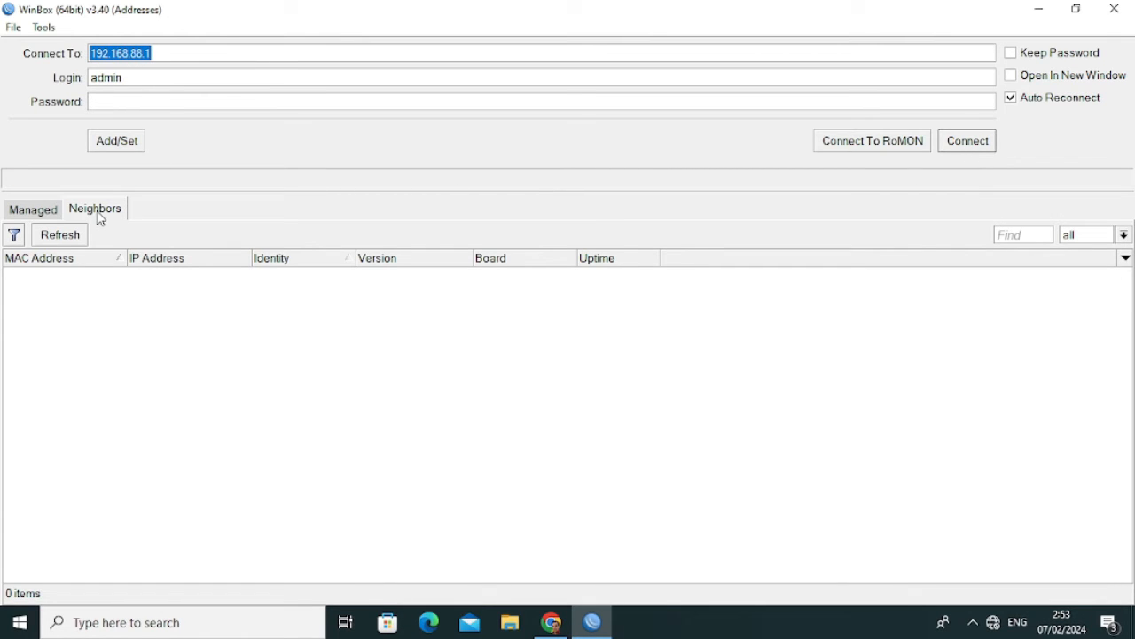
pyautogui.click(78, 239)
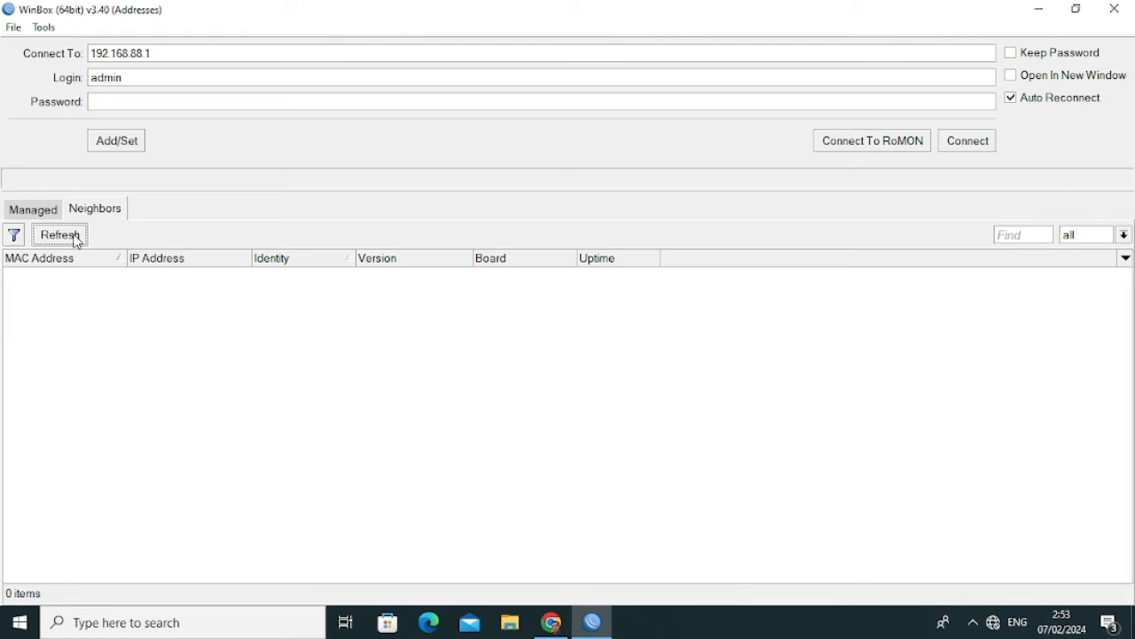
pyautogui.click(73, 239)
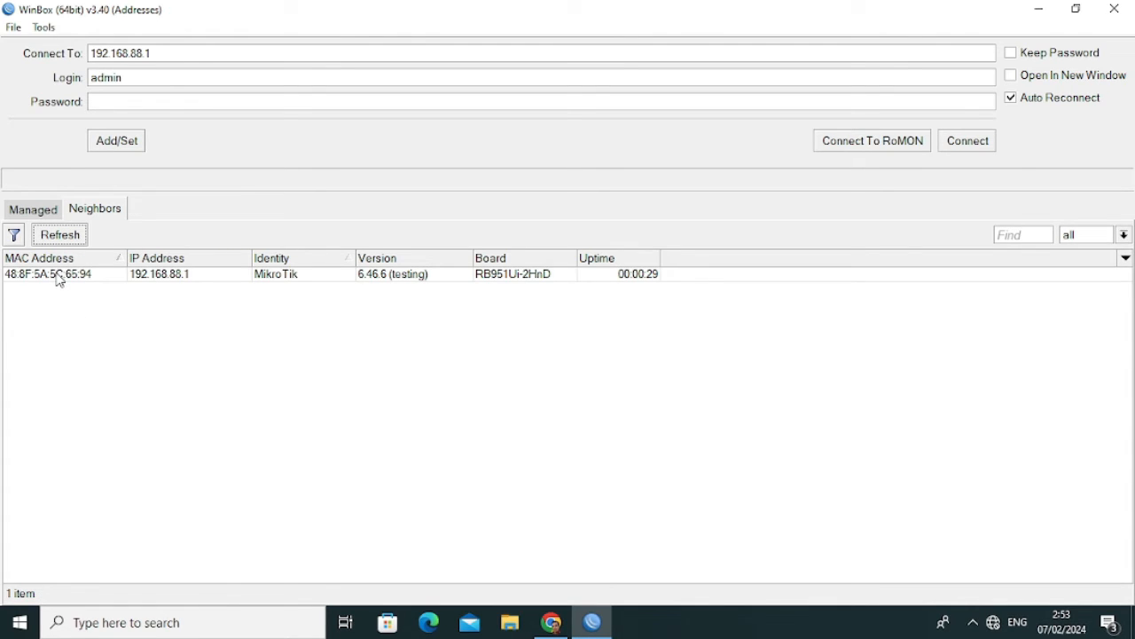
pyautogui.click(60, 281)
pyautogui.click(60, 280)
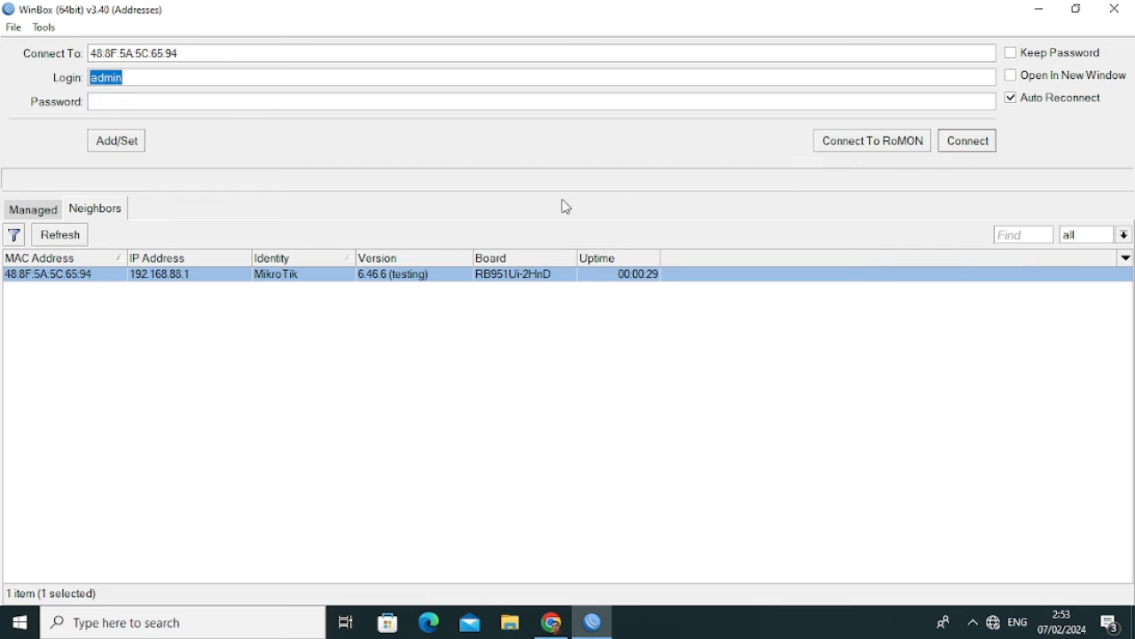
pyautogui.click(182, 275)
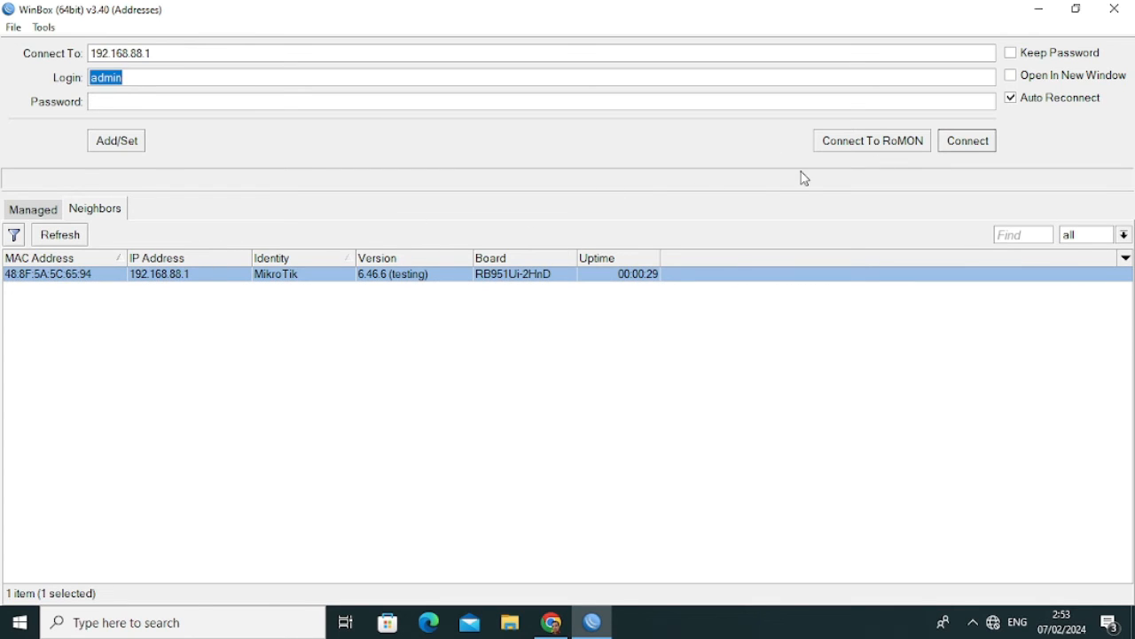
pyautogui.click(972, 143)
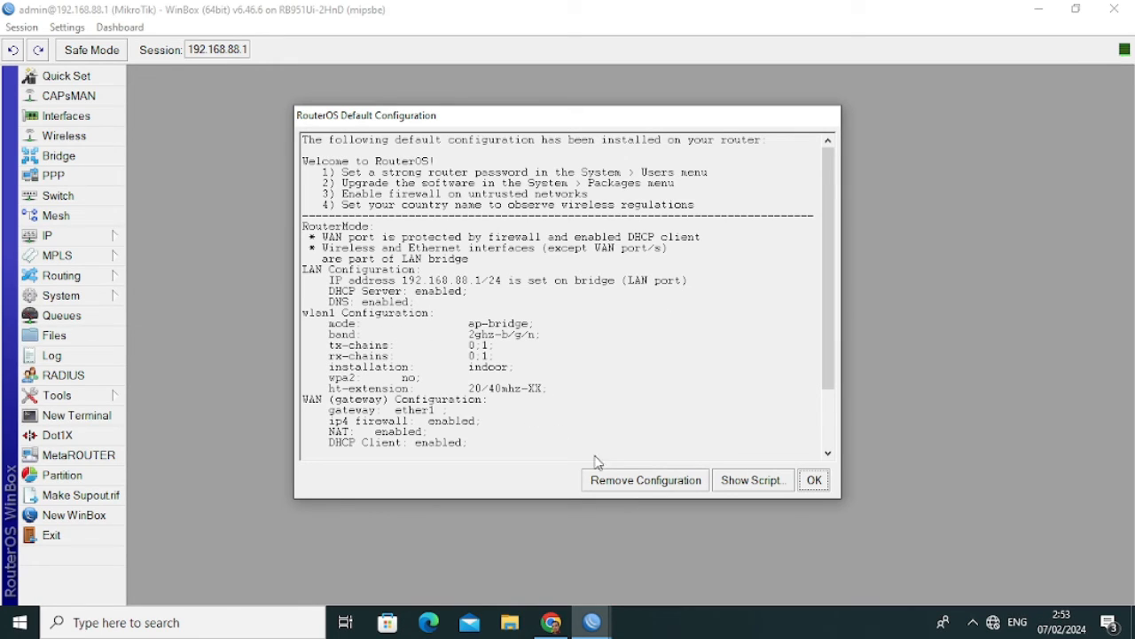
# Remove the default configuration, then reconnect by MAC 48:8F:5A:5C:65:94 in a maximized session.
pyautogui.click(618, 481)
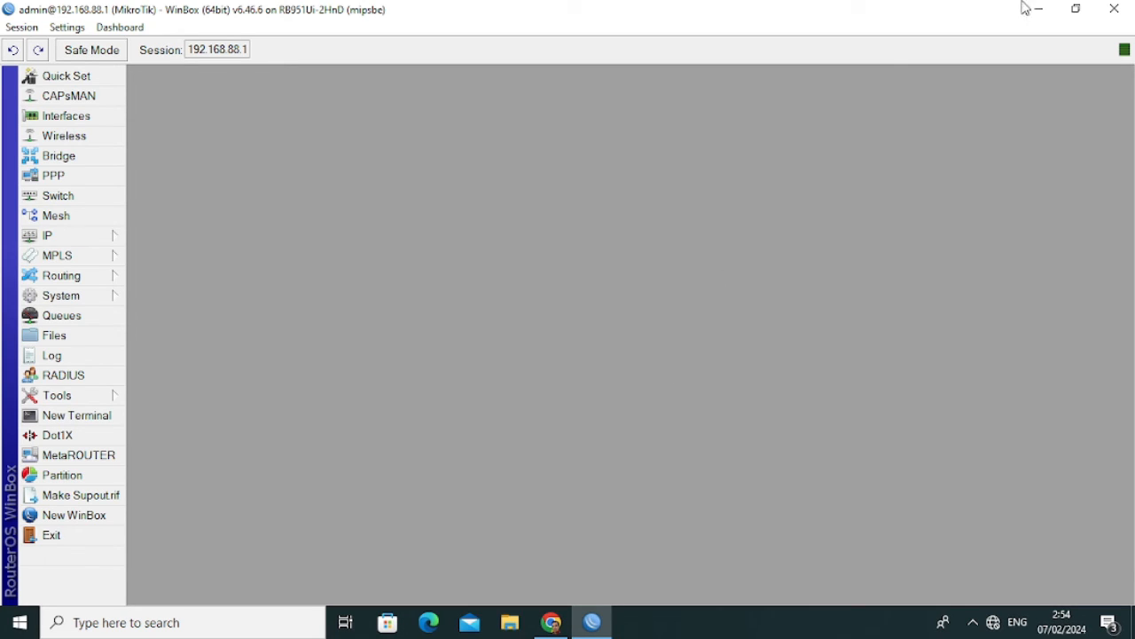
pyautogui.click(1115, 11)
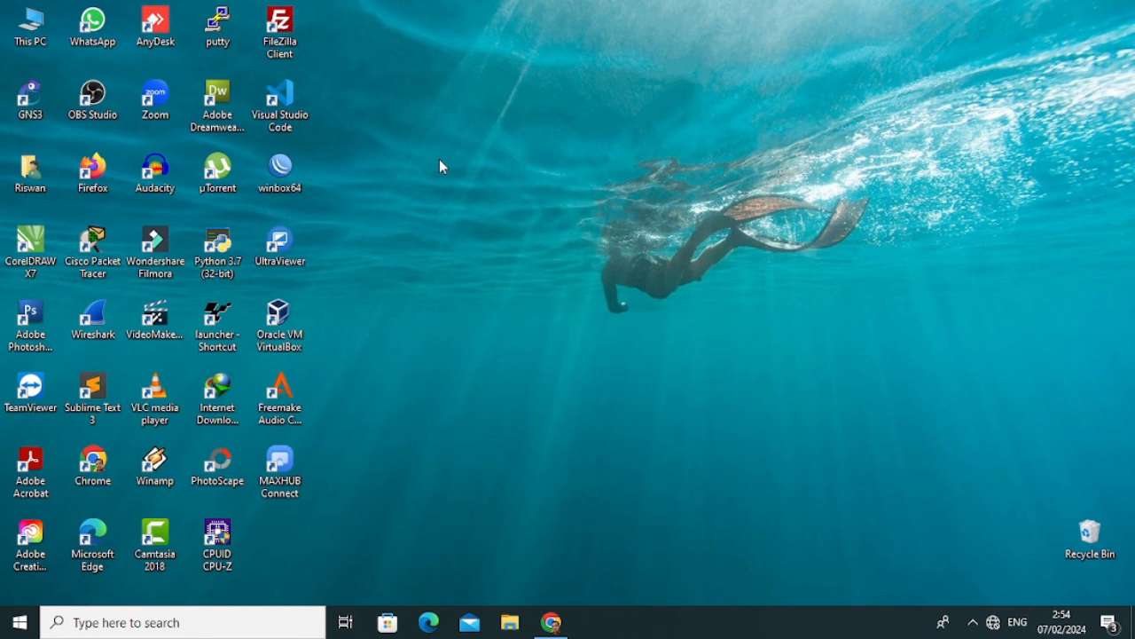
pyautogui.doubleClick(280, 177)
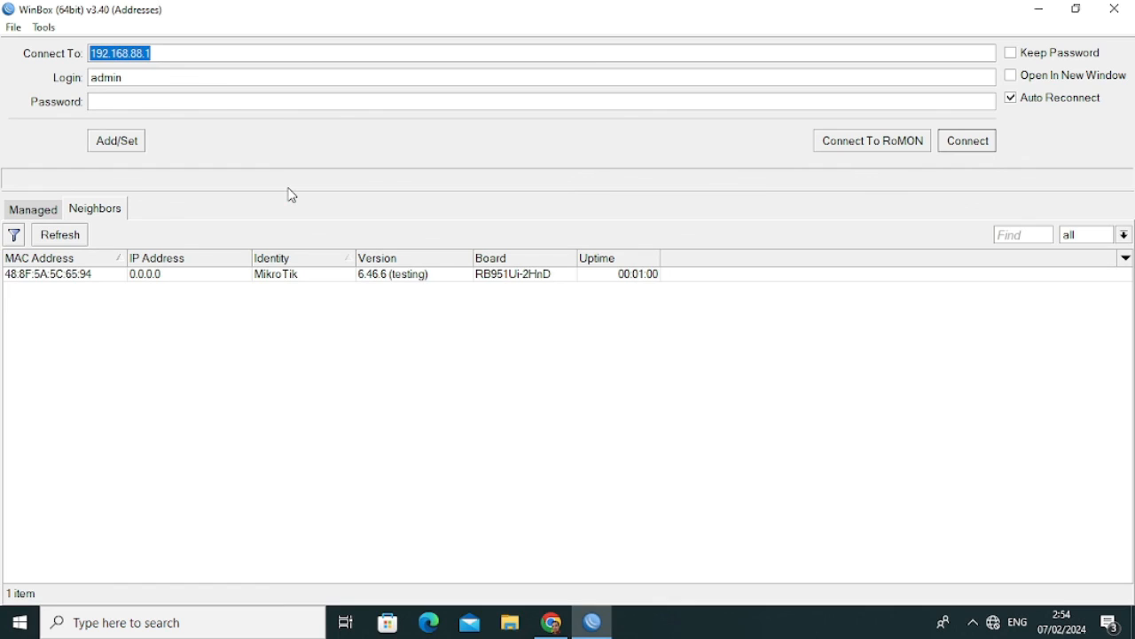
pyautogui.click(81, 279)
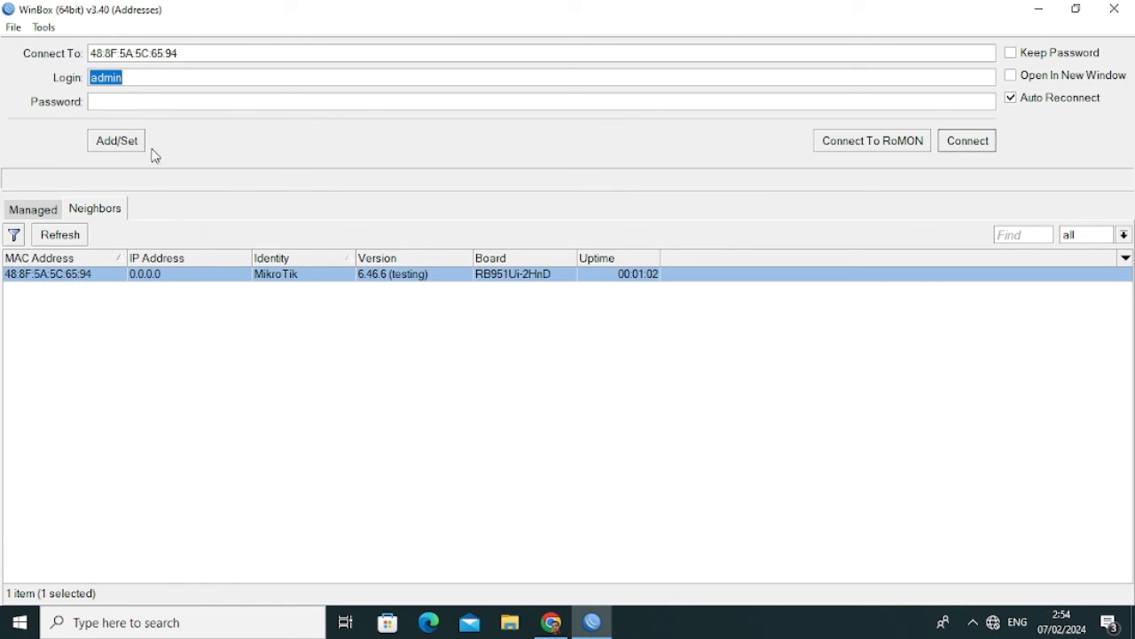
pyautogui.click(977, 151)
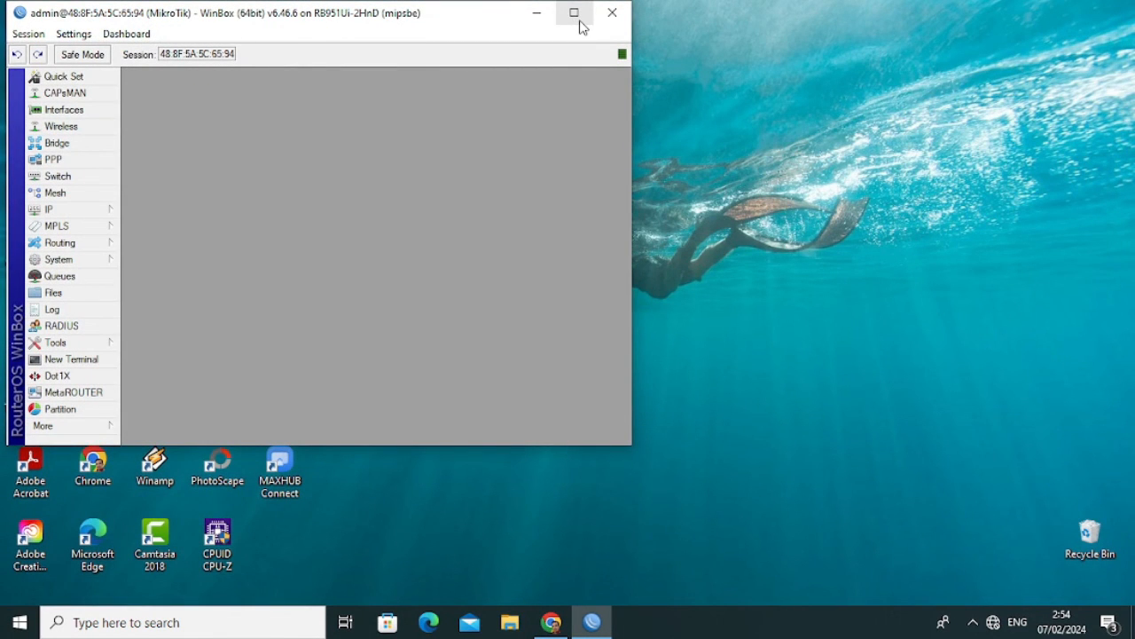
pyautogui.click(578, 24)
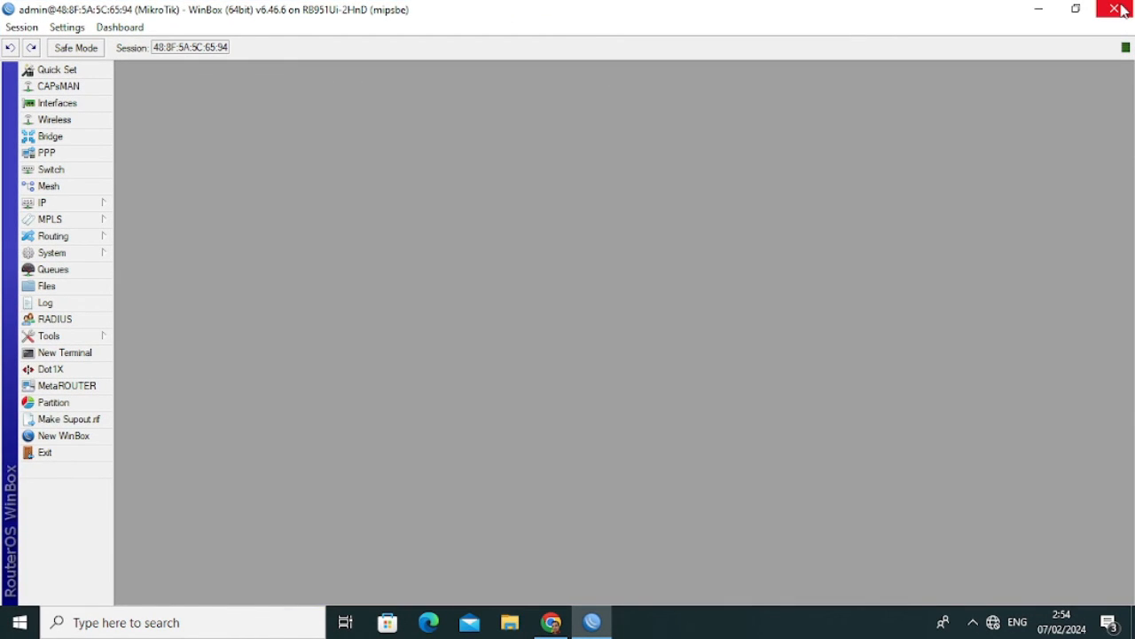